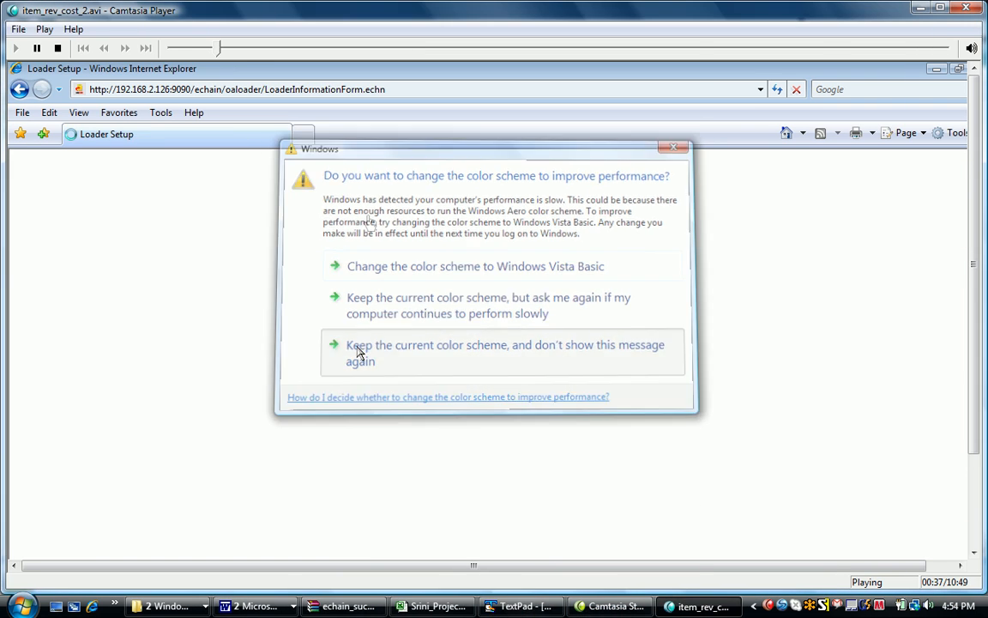
Switch the playback of item_rev_cost_2.avi to full screen.
{"action": "left_click", "coordinate": [43, 28]}
{"action": "left_click", "coordinate": [80, 161]}
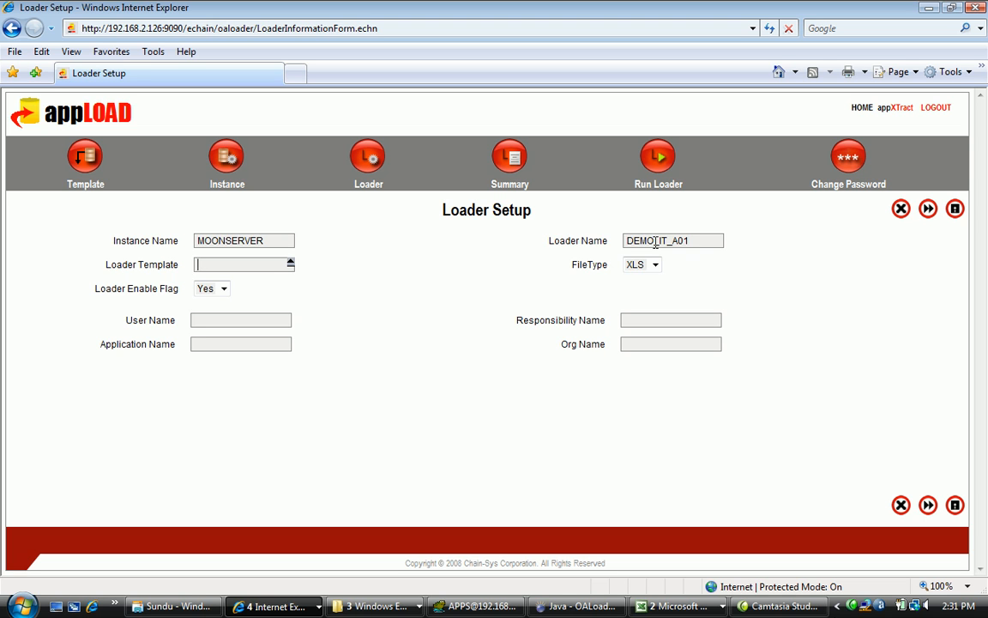
Search the loader templates for INV%ITEM%REV and choose INV_ITEM_MASTER_REVISION_COST.
{"action": "type", "text": "%ITEM%REV"}
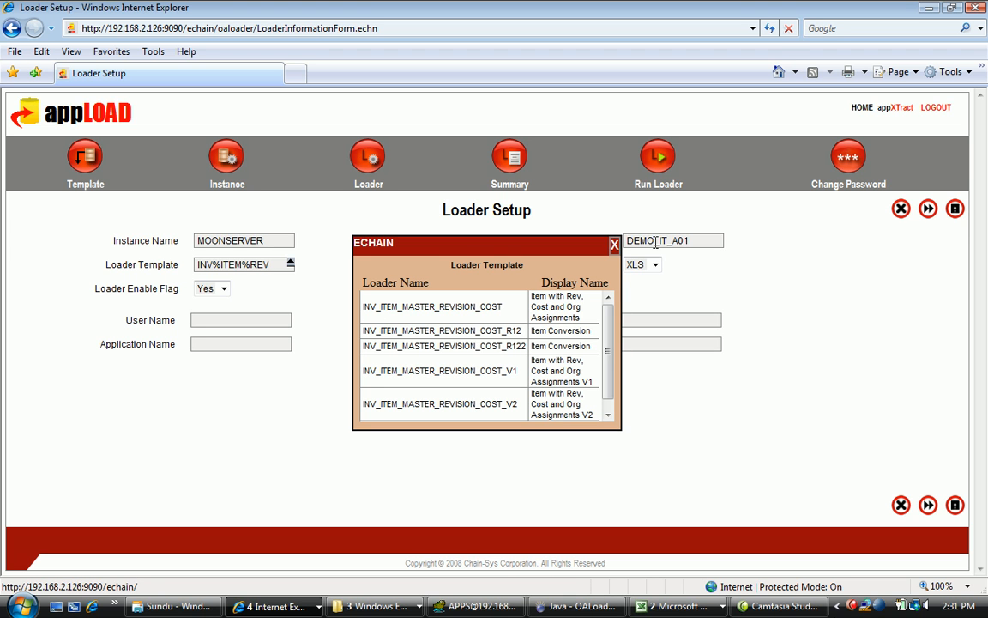
{"action": "left_click", "coordinate": [445, 317]}
Set the loader's user name to OPERATIONS and its responsibility to Inventory Vision Operations (USA).
{"action": "left_click", "coordinate": [251, 317]}
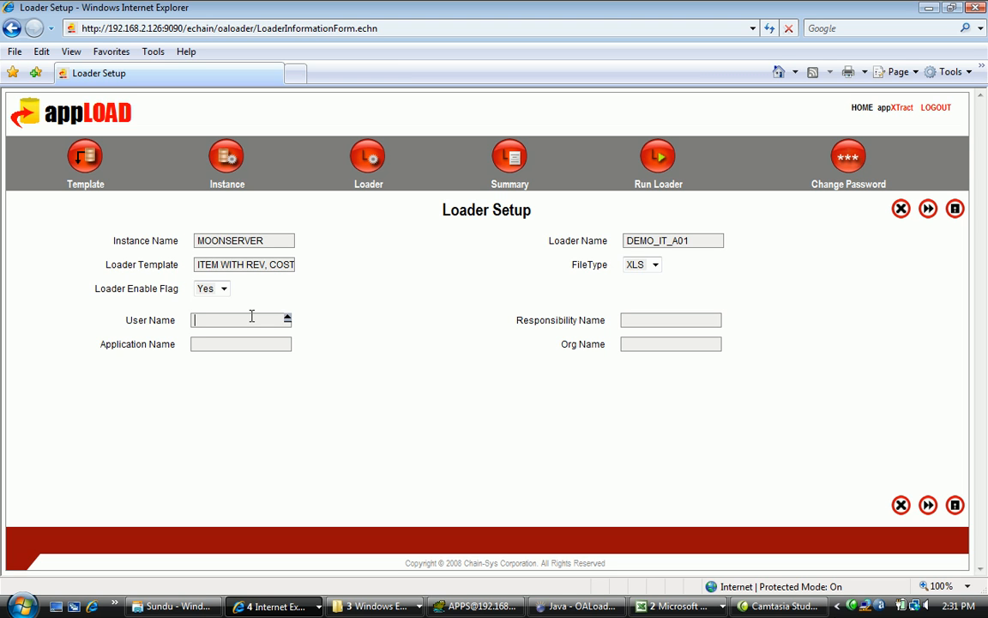
{"action": "type", "text": "OPERATIONS"}
{"action": "left_click", "coordinate": [683, 318]}
{"action": "type", "text": "INVEN"}
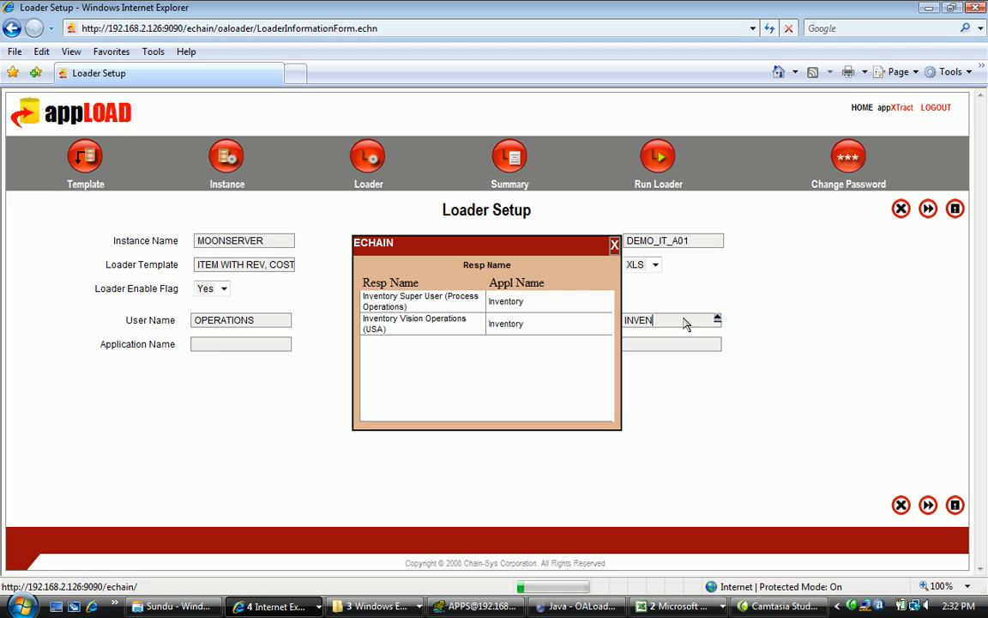
{"action": "left_click", "coordinate": [440, 326]}
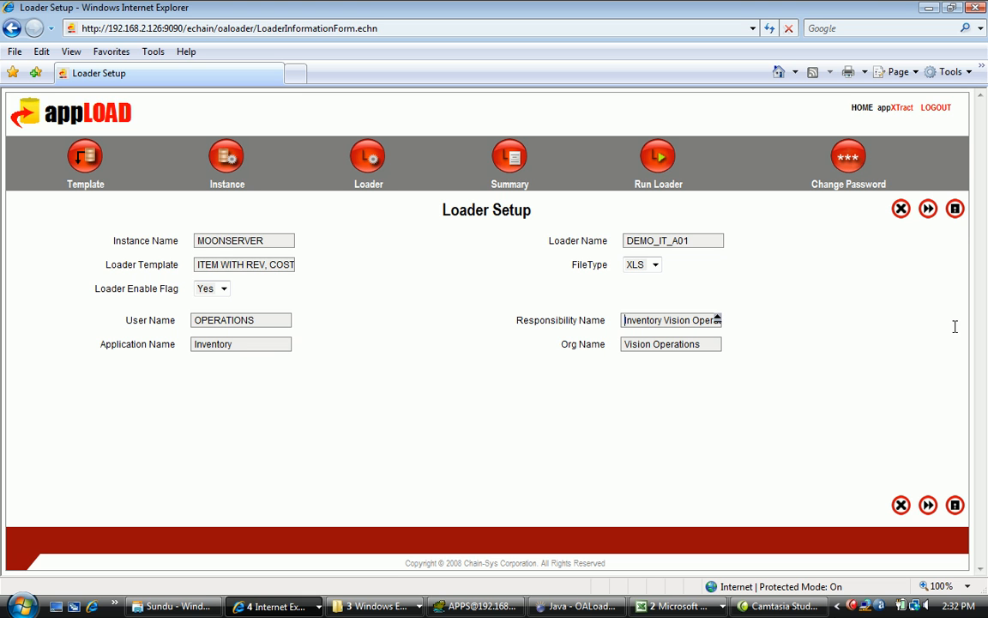
Continue to the loader's attribute list in a maximized window and open the REVISION attribute.
{"action": "left_click", "coordinate": [928, 210]}
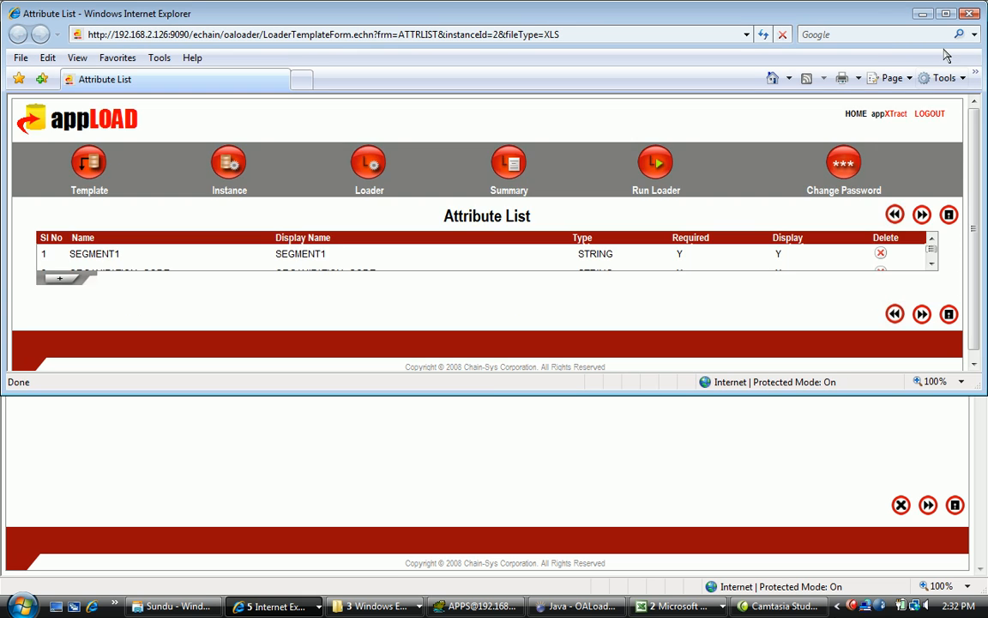
{"action": "left_click", "coordinate": [946, 16]}
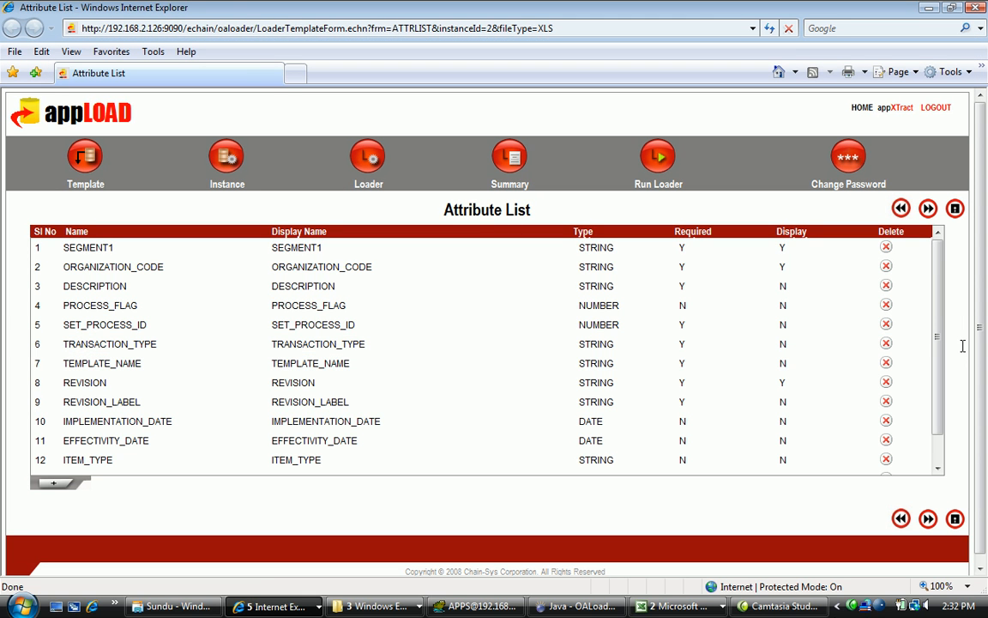
{"action": "mouse_move", "coordinate": [940, 320]}
{"action": "left_mouse_down"}
{"action": "mouse_move", "coordinate": [939, 352]}
{"action": "mouse_move", "coordinate": [944, 309]}
{"action": "left_mouse_up"}
{"action": "left_click_drag", "start_coordinate": [934, 269], "coordinate": [939, 298]}
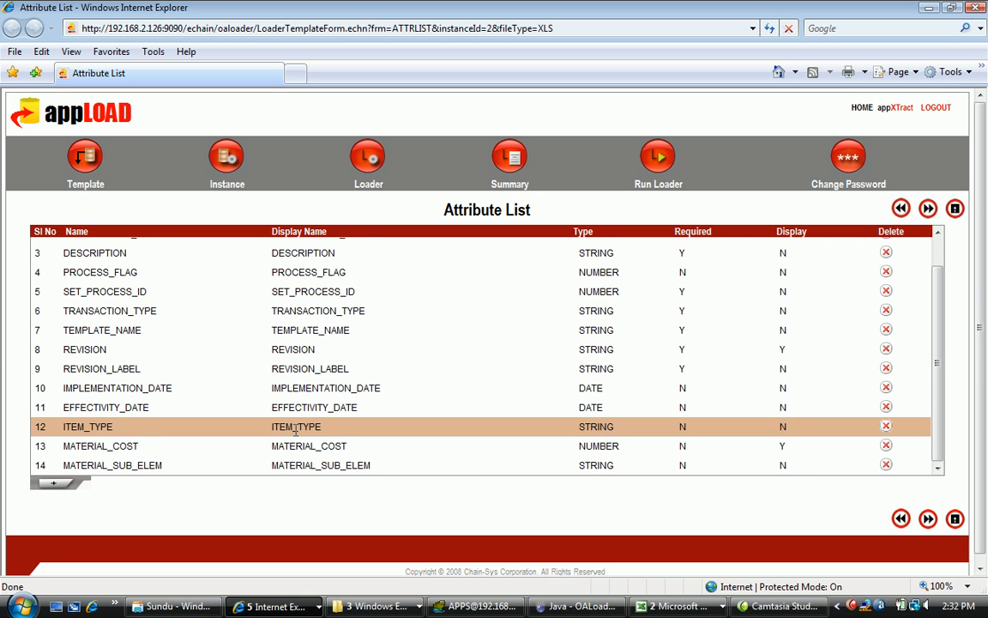
{"action": "left_click", "coordinate": [290, 351]}
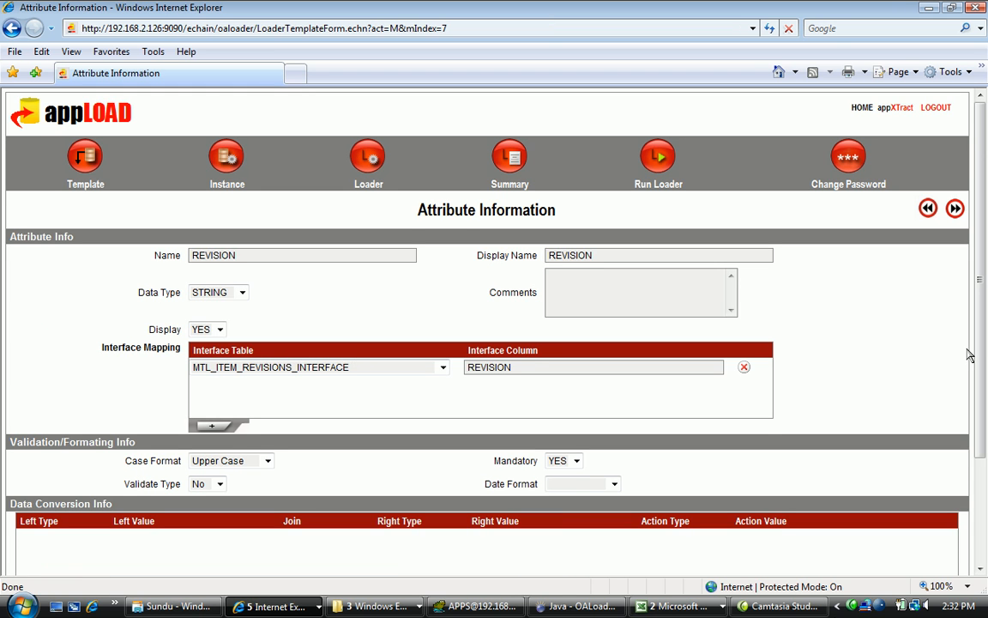
Start a data conversion for REVISION with left type Data, join Null and action type Query.
{"action": "left_click_drag", "start_coordinate": [982, 359], "coordinate": [984, 430]}
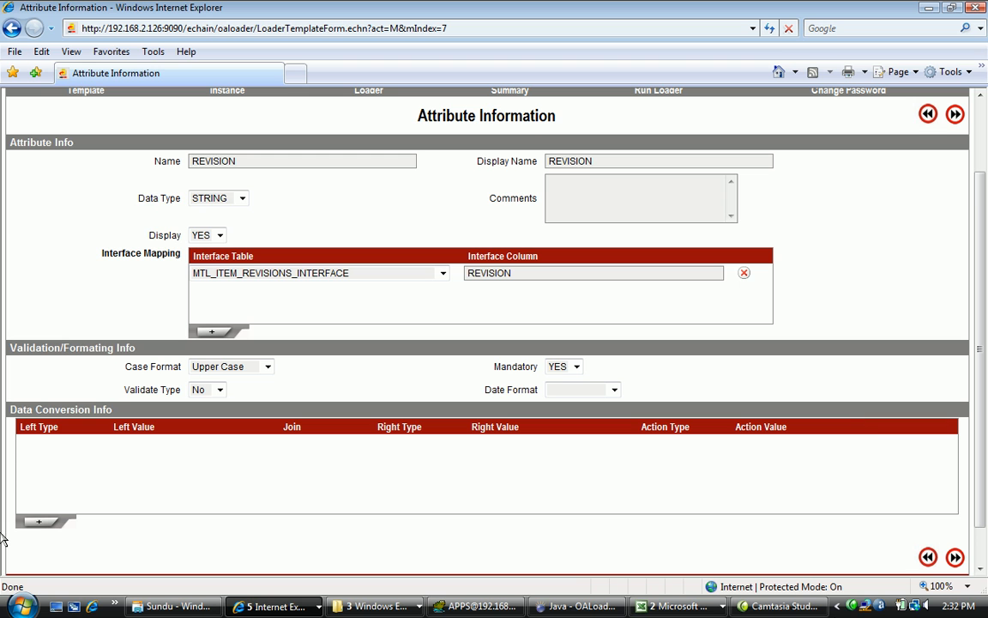
{"action": "left_click", "coordinate": [38, 523]}
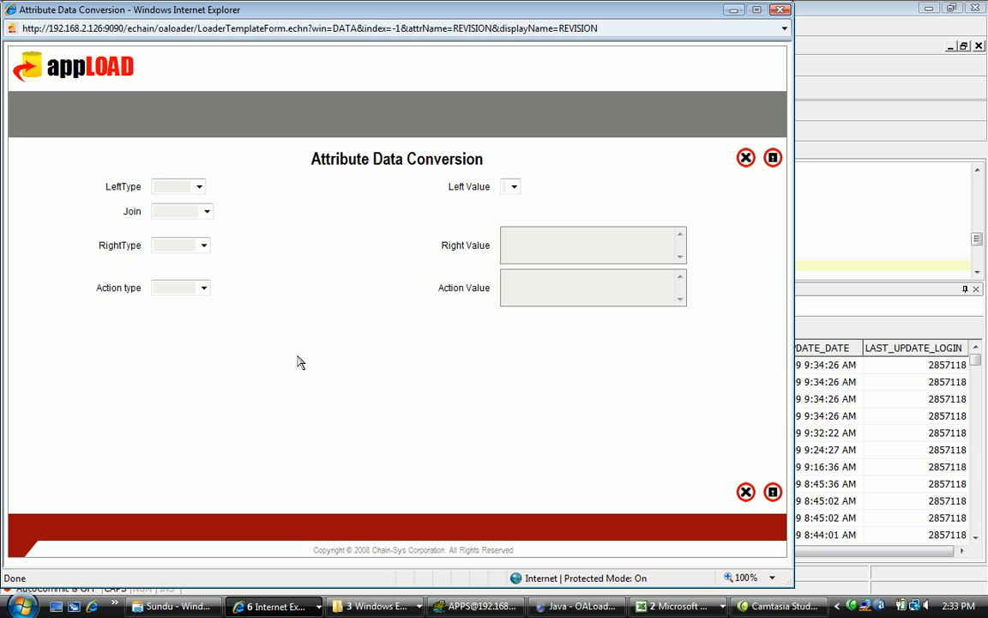
{"action": "left_click", "coordinate": [198, 187]}
{"action": "left_click", "coordinate": [176, 225]}
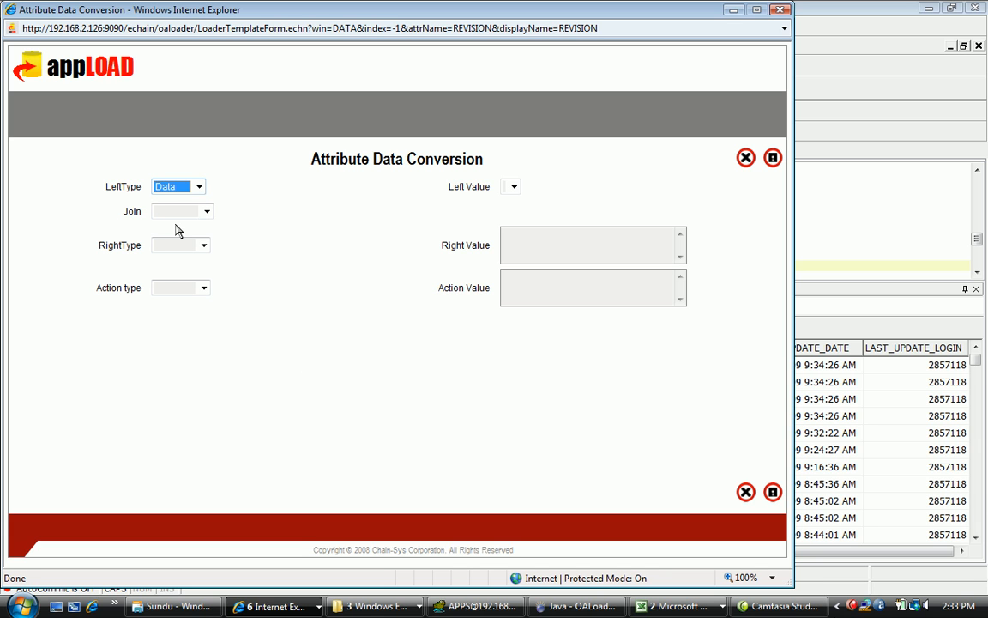
{"action": "left_click", "coordinate": [206, 211]}
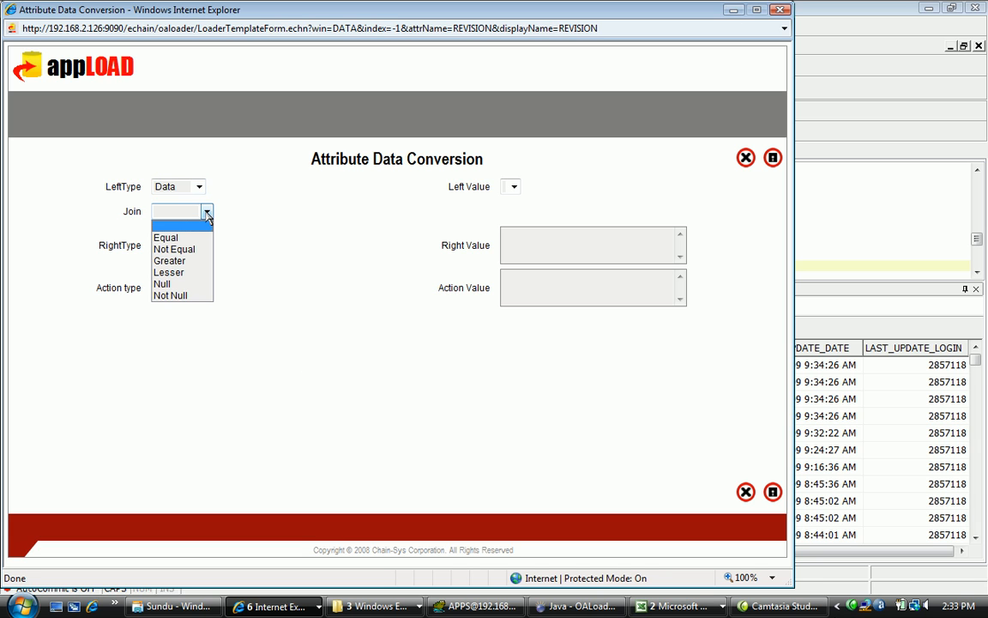
{"action": "left_click", "coordinate": [193, 284]}
{"action": "left_click", "coordinate": [204, 288]}
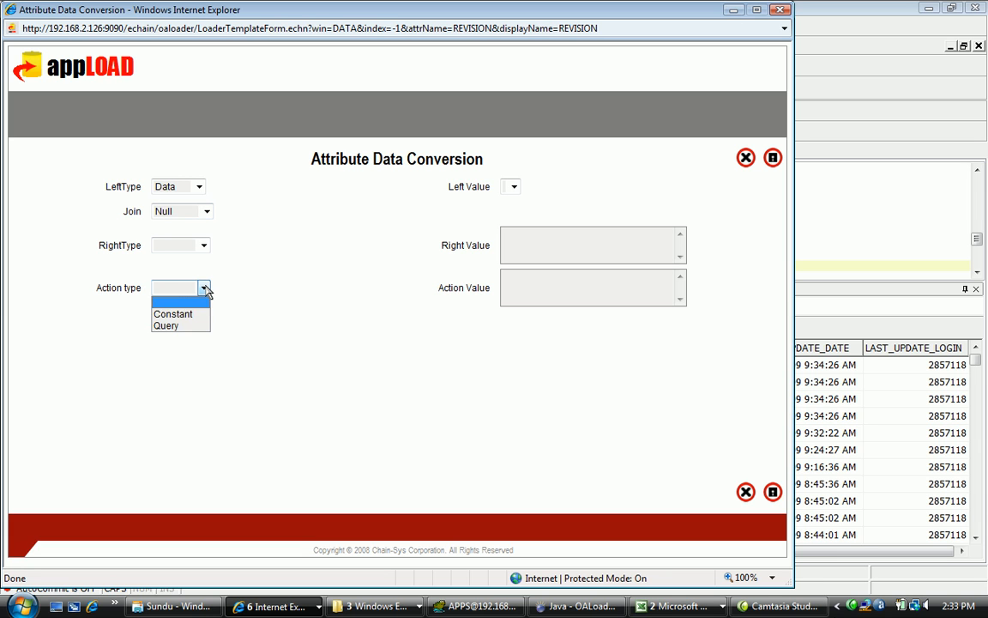
{"action": "left_click", "coordinate": [192, 328]}
Set the action value to SELECT starting_revision FROM mtl_parameters WHERE organization_code = with the ORGANIZATION_CODE parameter, and save the REVISION conversion.
{"action": "left_click", "coordinate": [523, 279]}
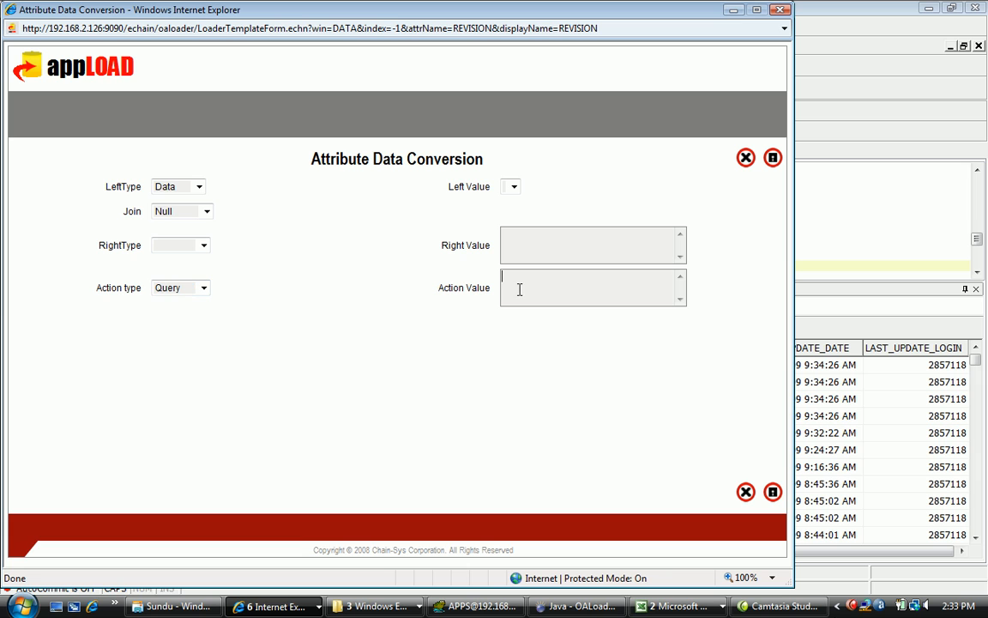
{"action": "left_click", "coordinate": [485, 336]}
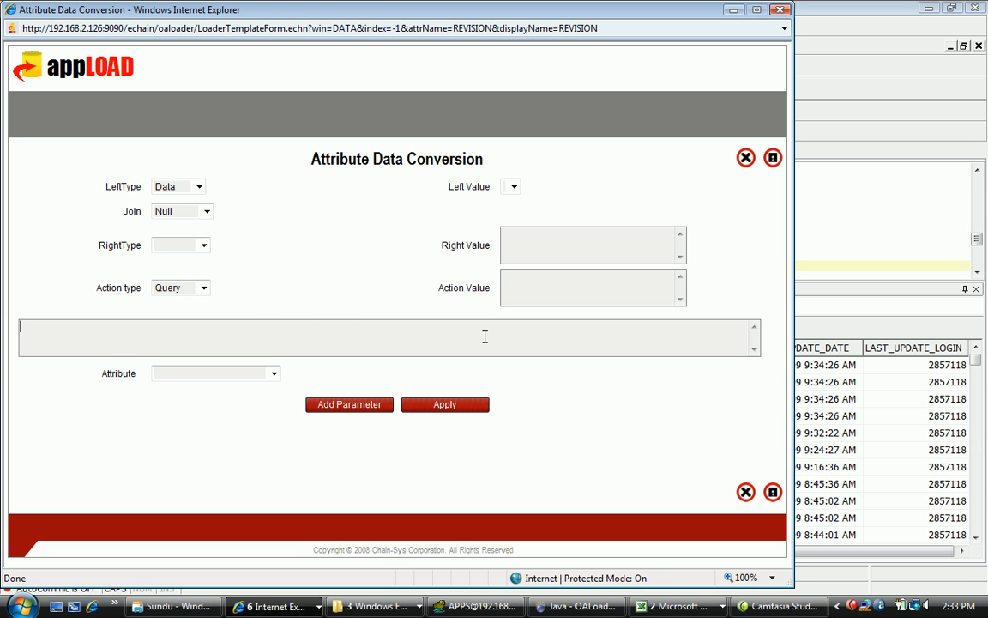
{"action": "type", "text": "SELECT starting_revision FROM mtl_parameters WHERE organization_code"}
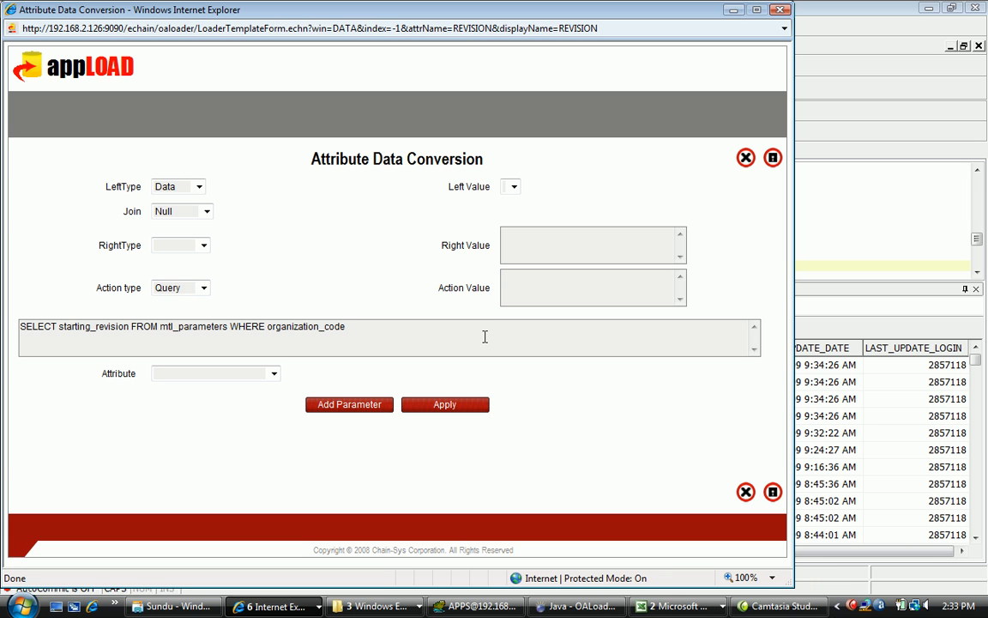
{"action": "type", "text": "="}
{"action": "left_click", "coordinate": [274, 373]}
{"action": "left_click", "coordinate": [235, 434]}
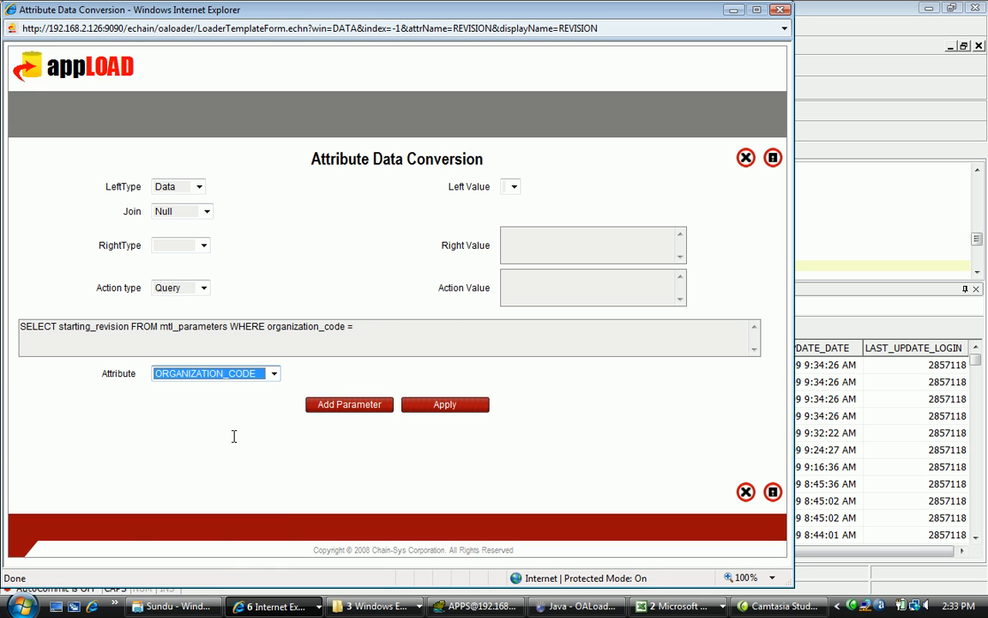
{"action": "left_click", "coordinate": [333, 409]}
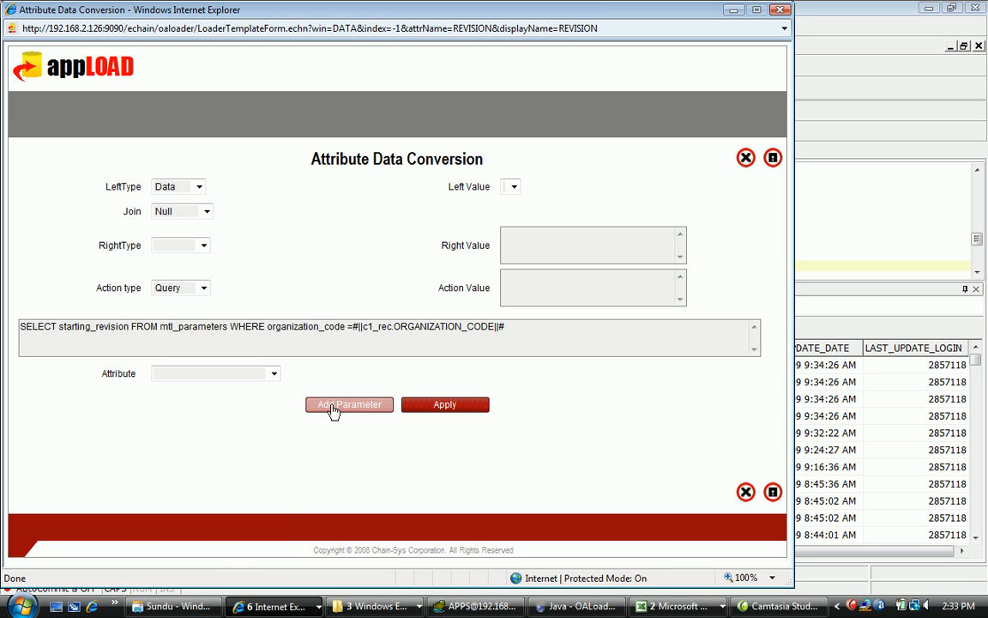
{"action": "left_click", "coordinate": [432, 409]}
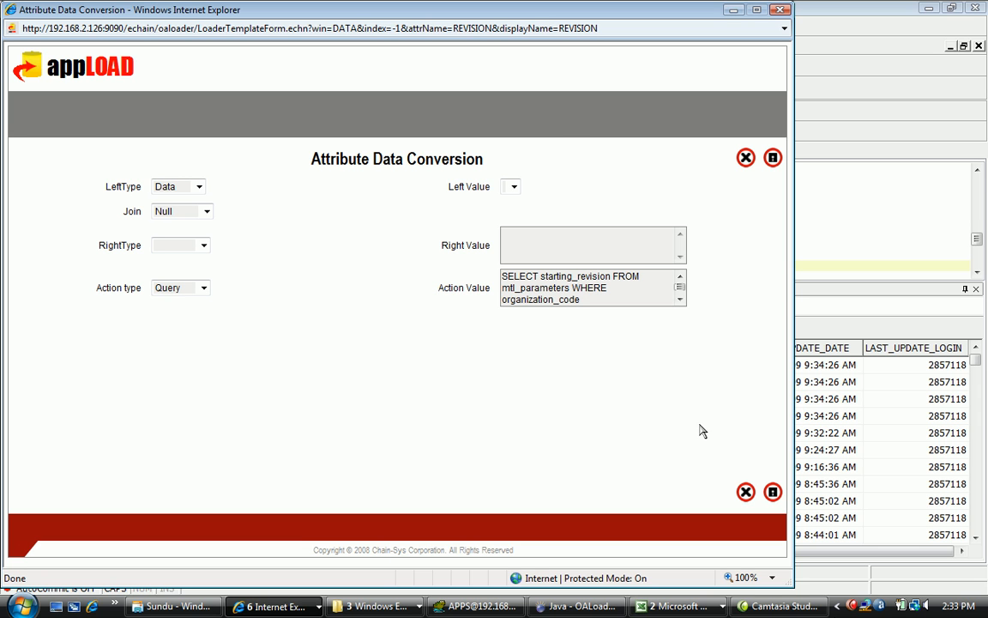
{"action": "left_click", "coordinate": [773, 493]}
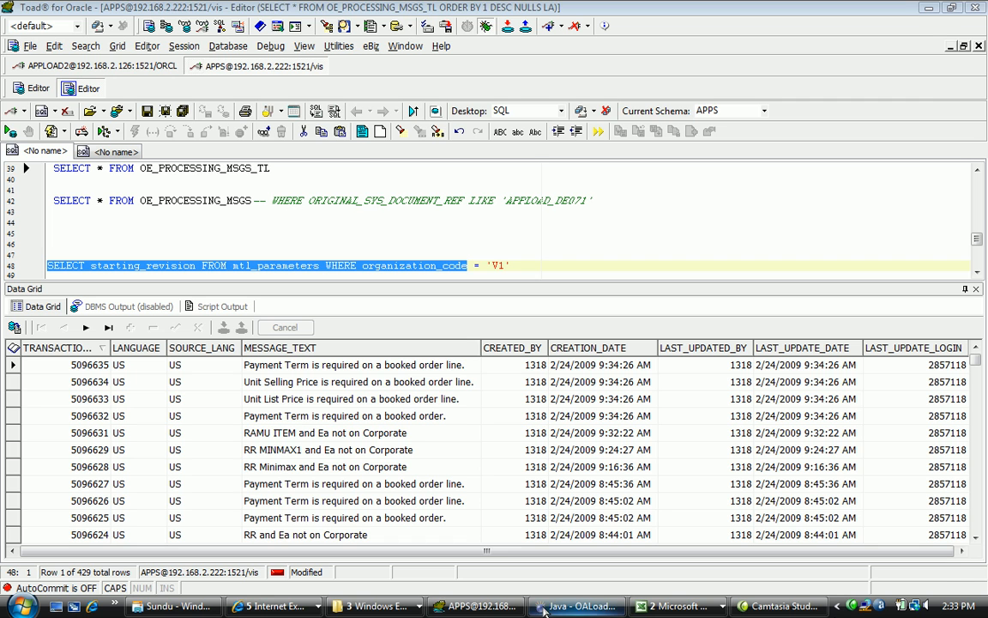
Return to the REVISION attribute information in the browser, review its data conversion and proceed to the attribute list.
{"action": "left_click", "coordinate": [271, 605]}
{"action": "left_click", "coordinate": [317, 449]}
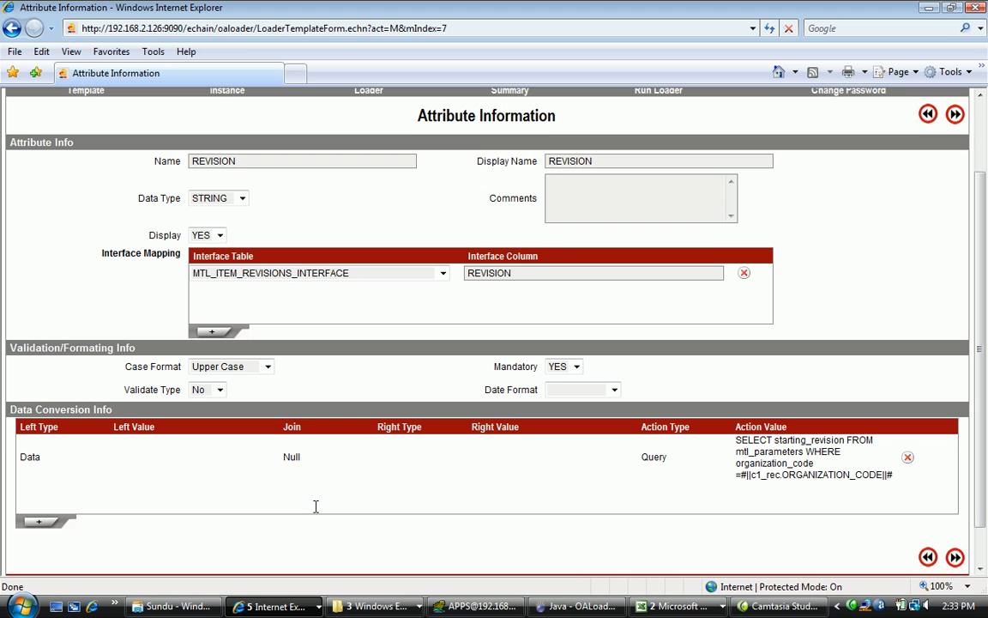
{"action": "scroll", "coordinate": [984, 362], "scroll_direction": "up", "scroll_amount": 1}
{"action": "mouse_move", "coordinate": [983, 362]}
{"action": "left_mouse_down"}
{"action": "mouse_move", "coordinate": [983, 345]}
{"action": "mouse_move", "coordinate": [986, 370]}
{"action": "left_mouse_up"}
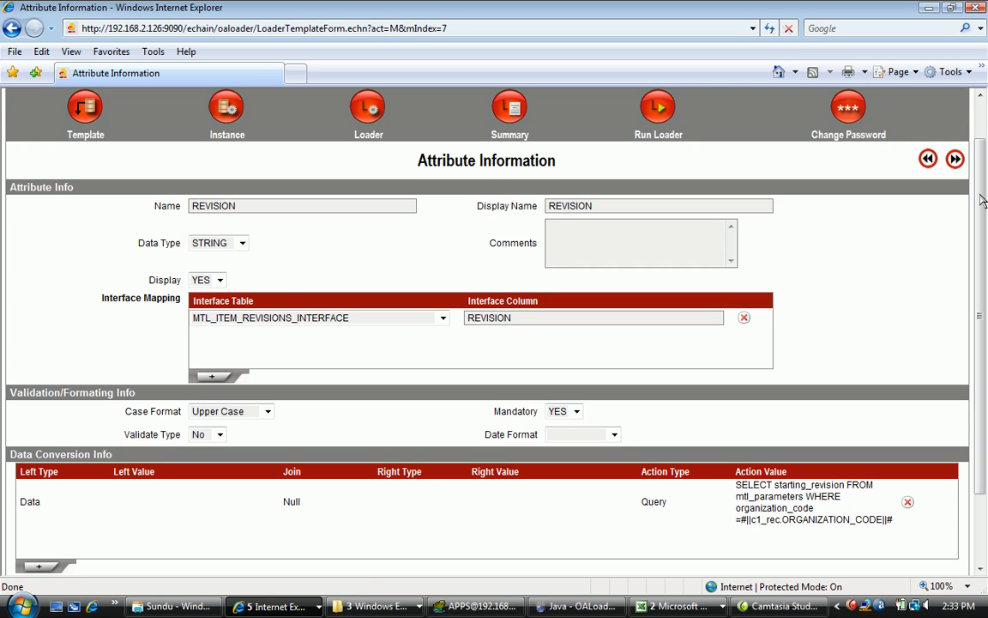
{"action": "left_click", "coordinate": [957, 162]}
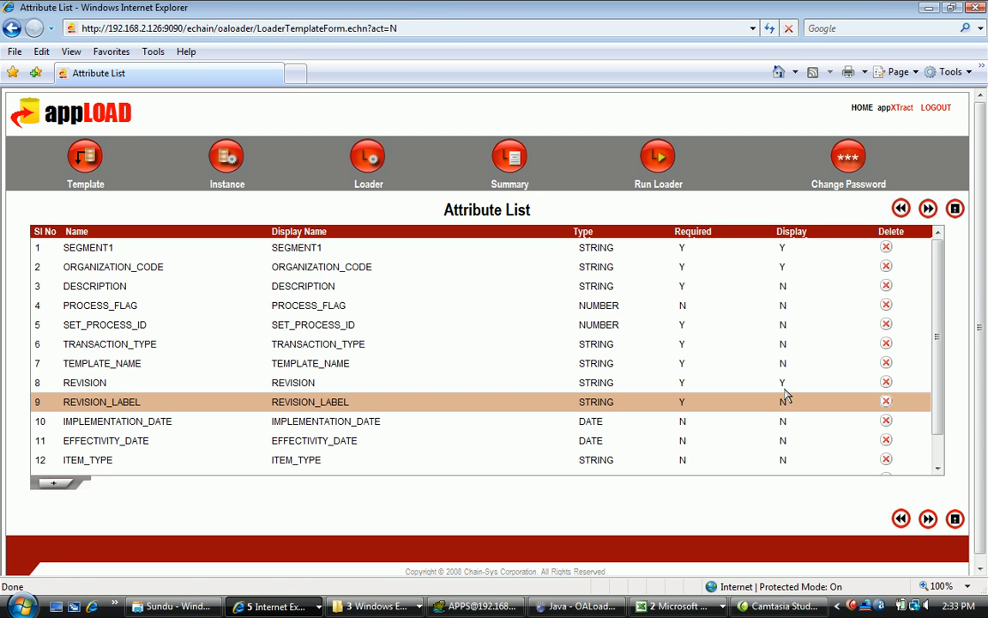
Open the REVISION_LABEL attribute and start a data conversion with left type Data, join Null and action type Query.
{"action": "left_click", "coordinate": [319, 403]}
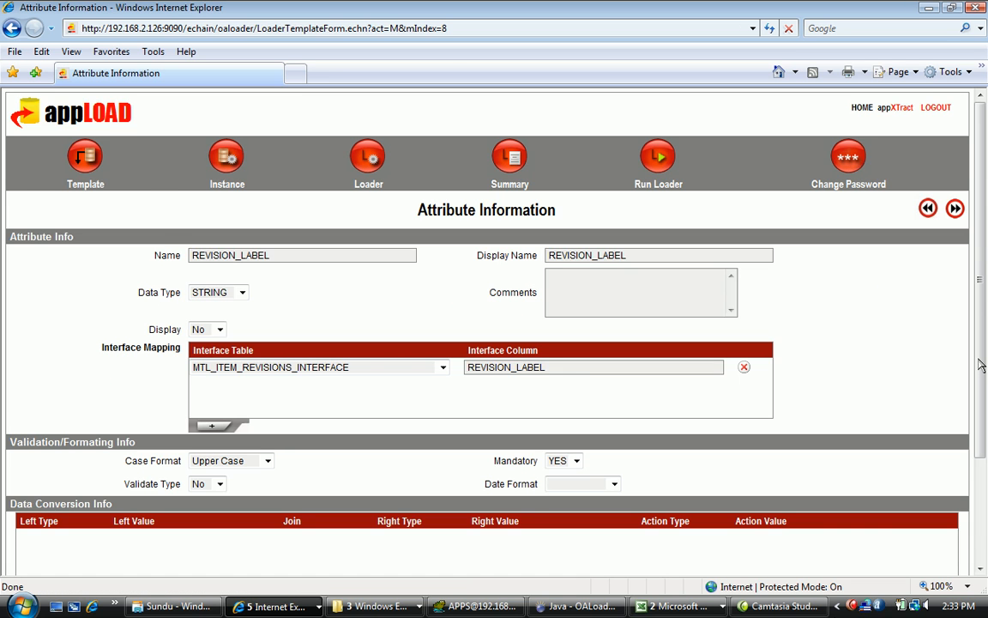
{"action": "scroll", "coordinate": [977, 364], "scroll_direction": "down", "scroll_amount": 3}
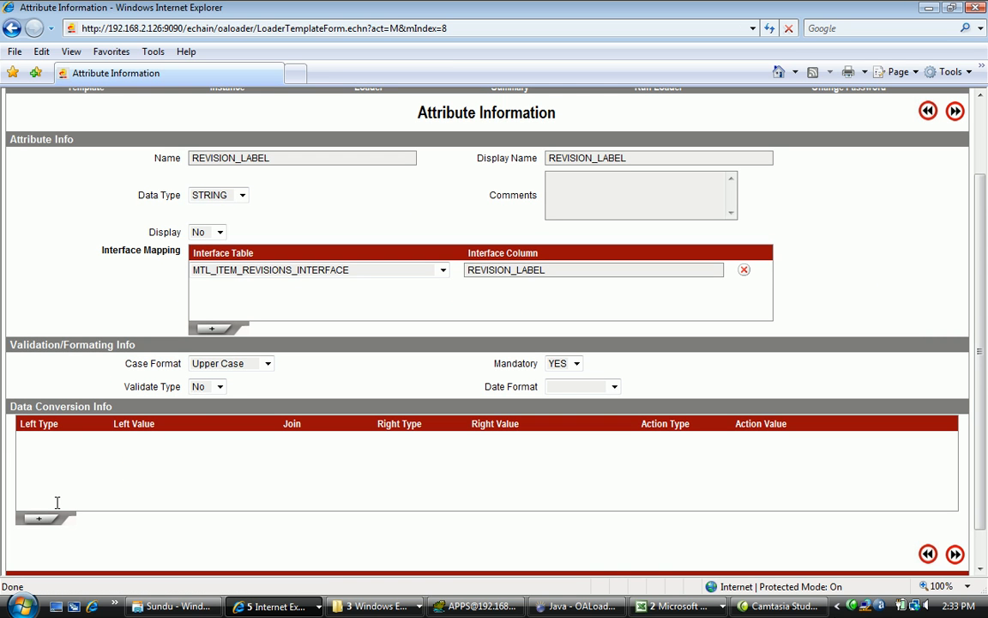
{"action": "left_click", "coordinate": [40, 520]}
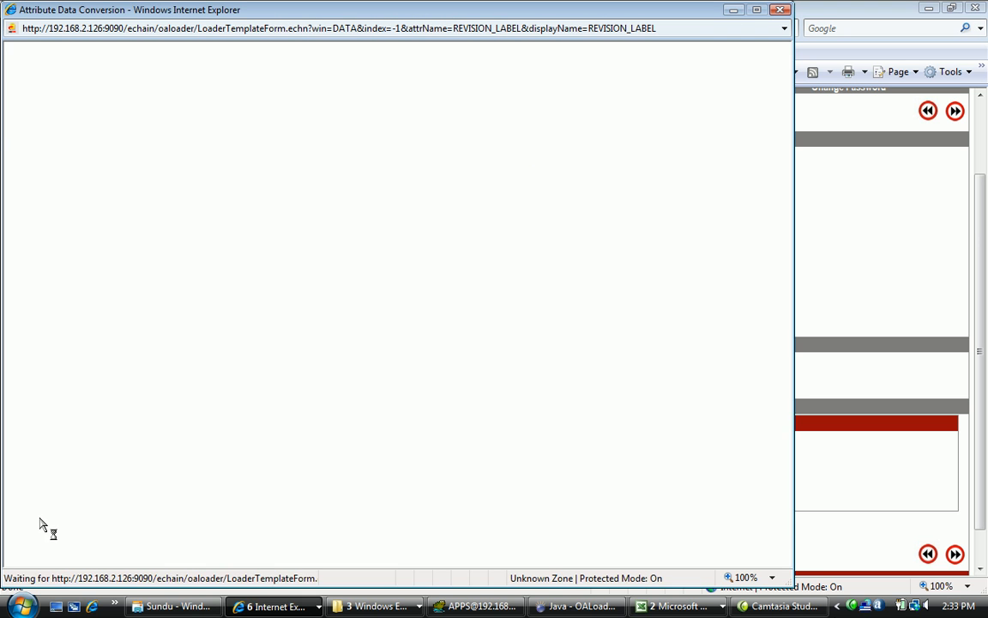
{"action": "left_click", "coordinate": [198, 192]}
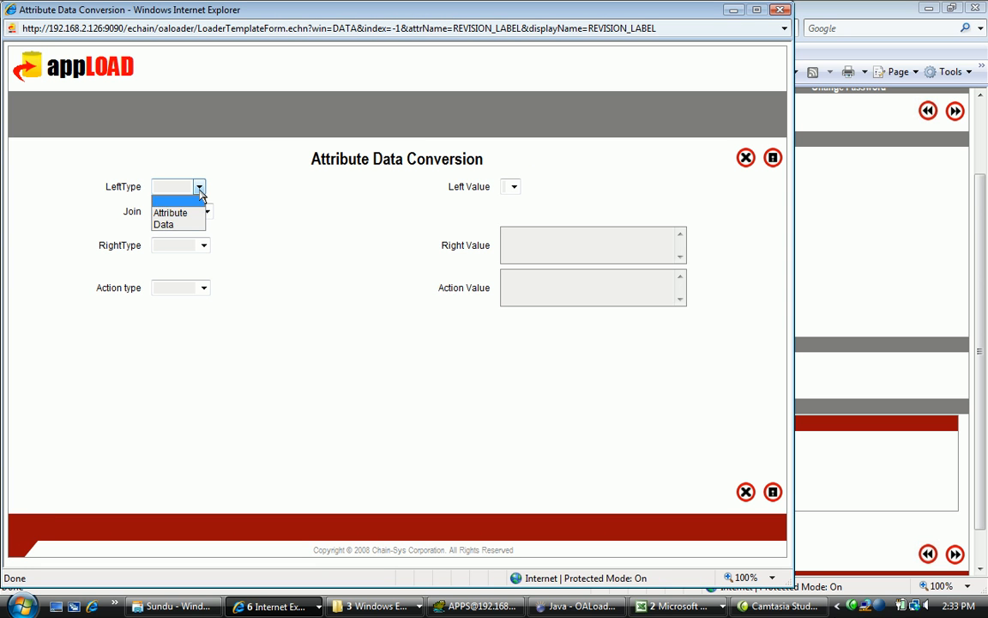
{"action": "left_click", "coordinate": [185, 225]}
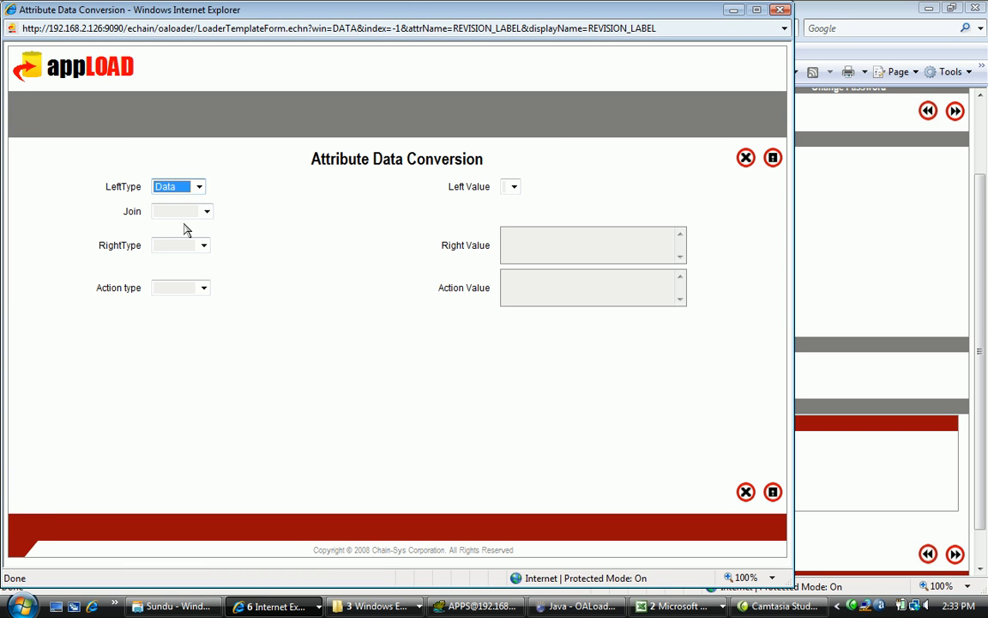
{"action": "left_click", "coordinate": [206, 212]}
{"action": "left_click", "coordinate": [183, 292]}
{"action": "left_click", "coordinate": [203, 287]}
{"action": "left_click", "coordinate": [194, 327]}
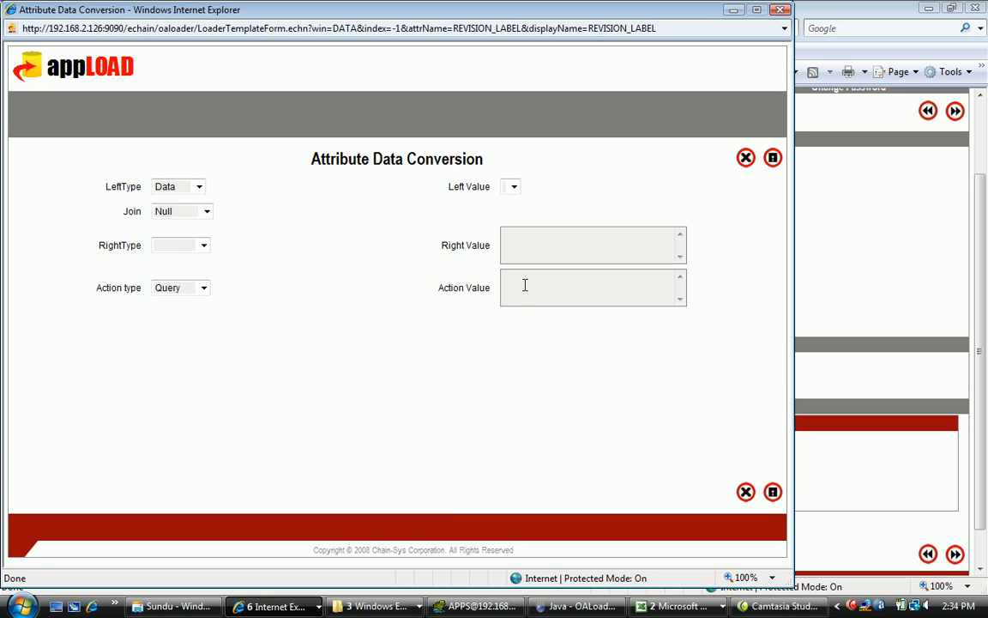
Enter the action query SELECT starting_revision FROM mtl_parameters WHERE organization_code =, select the ORGANIZATION_CODE attribute and apply the query.
{"action": "left_click", "coordinate": [470, 343]}
{"action": "type", "text": "SELECT starting_revision FROM mtl_parameters WHERE organization_code"}
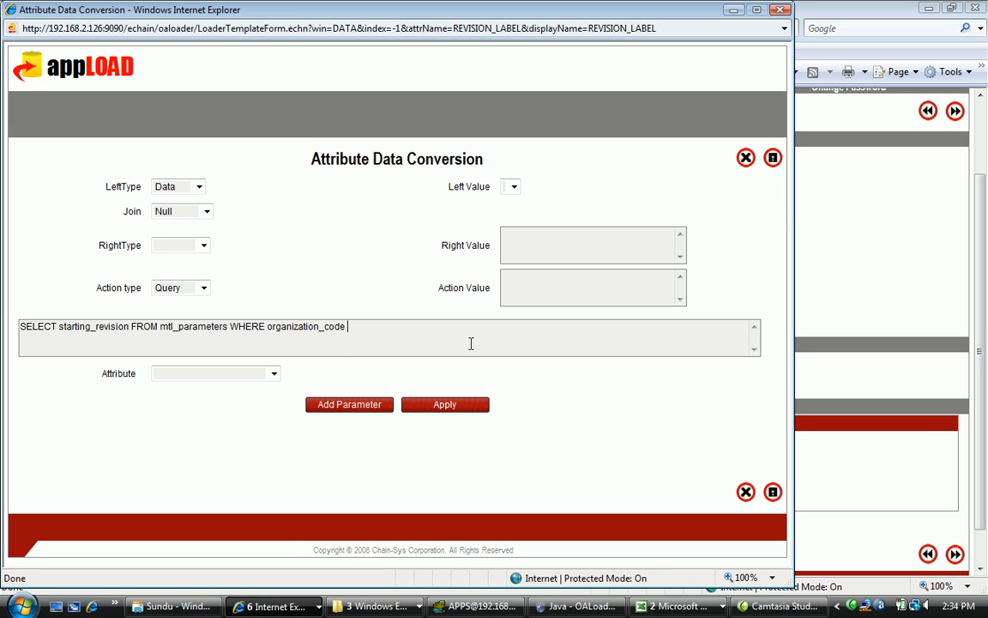
{"action": "type", "text": "="}
{"action": "left_click", "coordinate": [273, 374]}
{"action": "left_click", "coordinate": [249, 435]}
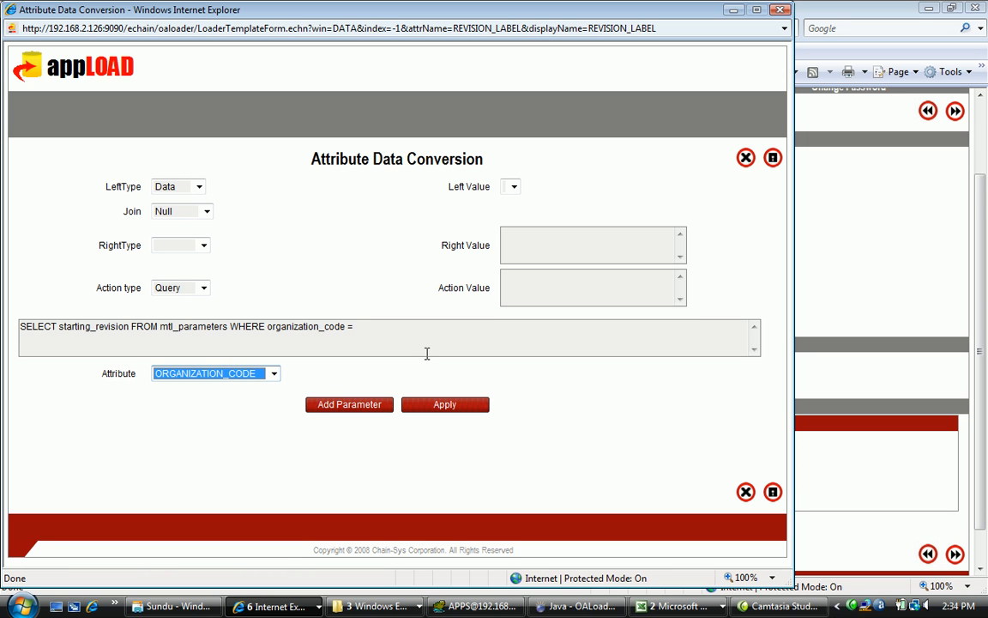
{"action": "left_click", "coordinate": [470, 409]}
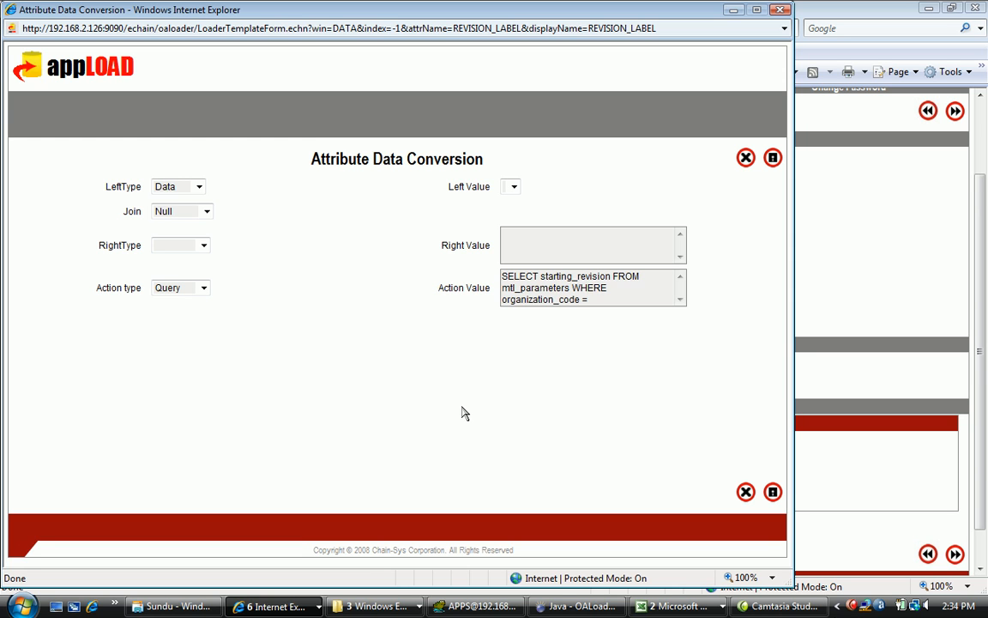
Add the ORGANIZATION_CODE parameter to the REVISION_LABEL action query, apply it and save the data conversion.
{"action": "double_click", "coordinate": [550, 300]}
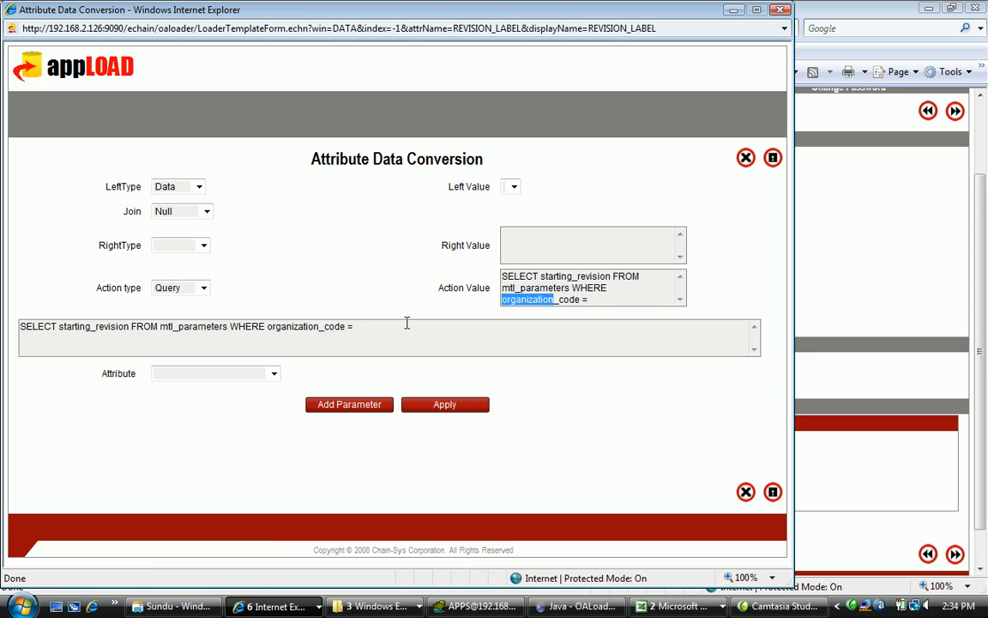
{"action": "left_click", "coordinate": [274, 373]}
{"action": "left_click", "coordinate": [223, 432]}
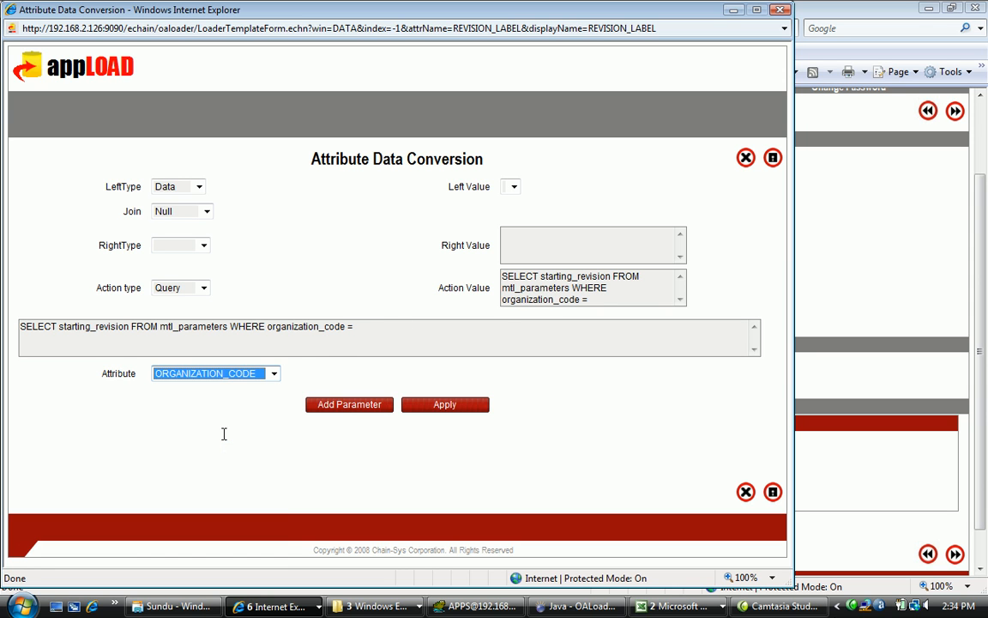
{"action": "left_click", "coordinate": [348, 405]}
{"action": "left_click", "coordinate": [410, 403]}
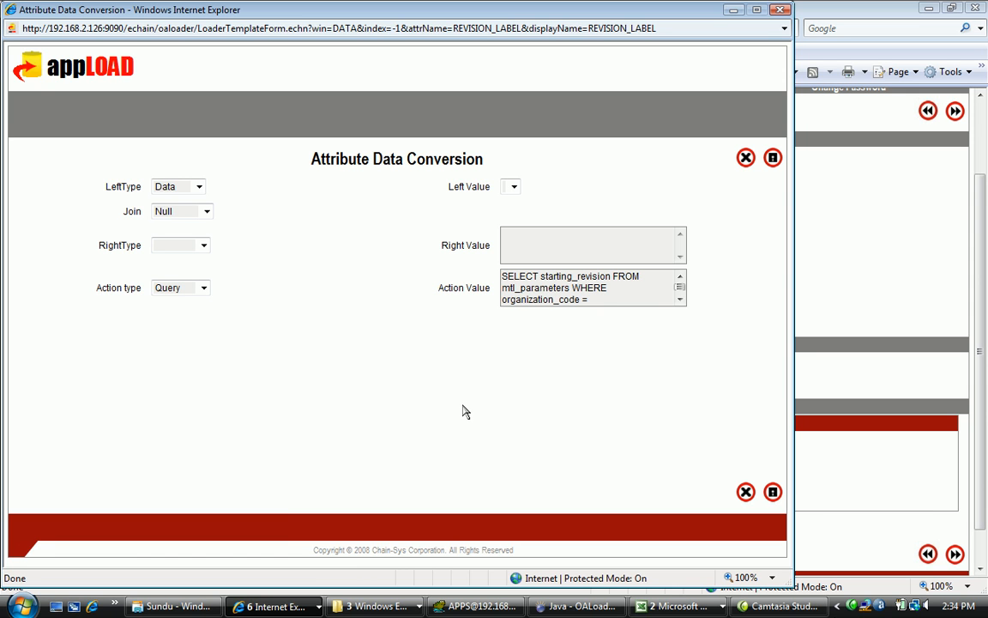
{"action": "left_click_drag", "start_coordinate": [681, 289], "coordinate": [682, 291]}
{"action": "left_click", "coordinate": [773, 159]}
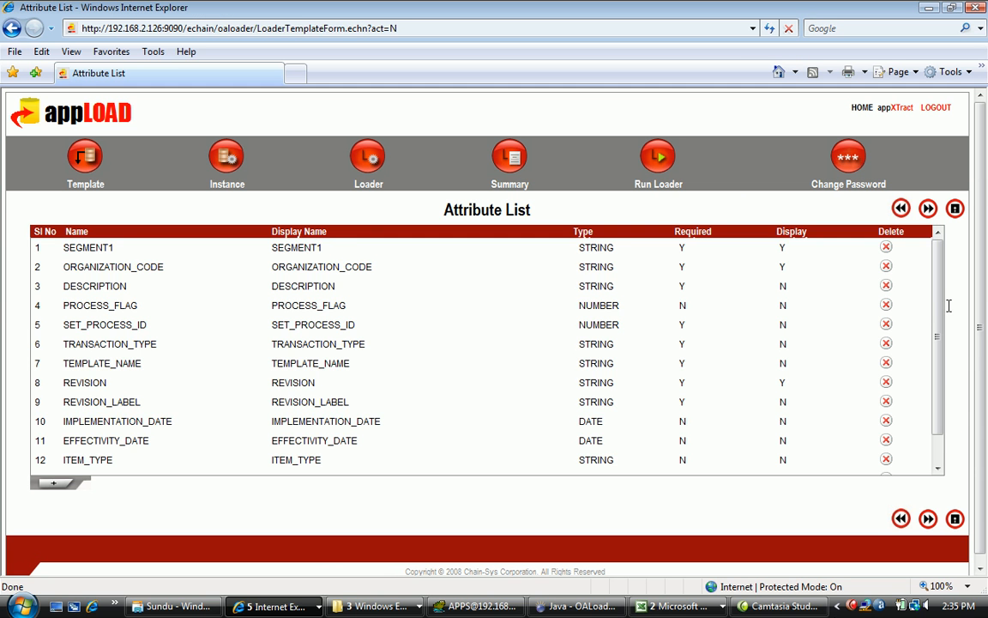
Open the IMPLEMENTATION_DATE attribute, check the query in its data conversion, save the conversion and proceed to the attribute list.
{"action": "scroll", "coordinate": [935, 320], "scroll_direction": "down", "scroll_amount": 1}
{"action": "left_click", "coordinate": [300, 393]}
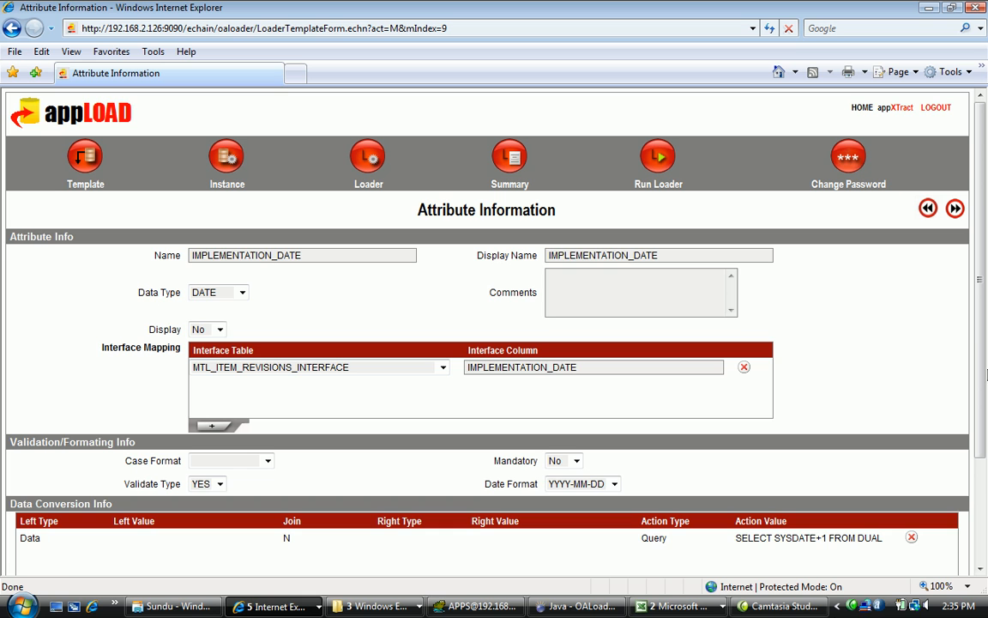
{"action": "left_click_drag", "start_coordinate": [982, 382], "coordinate": [983, 405]}
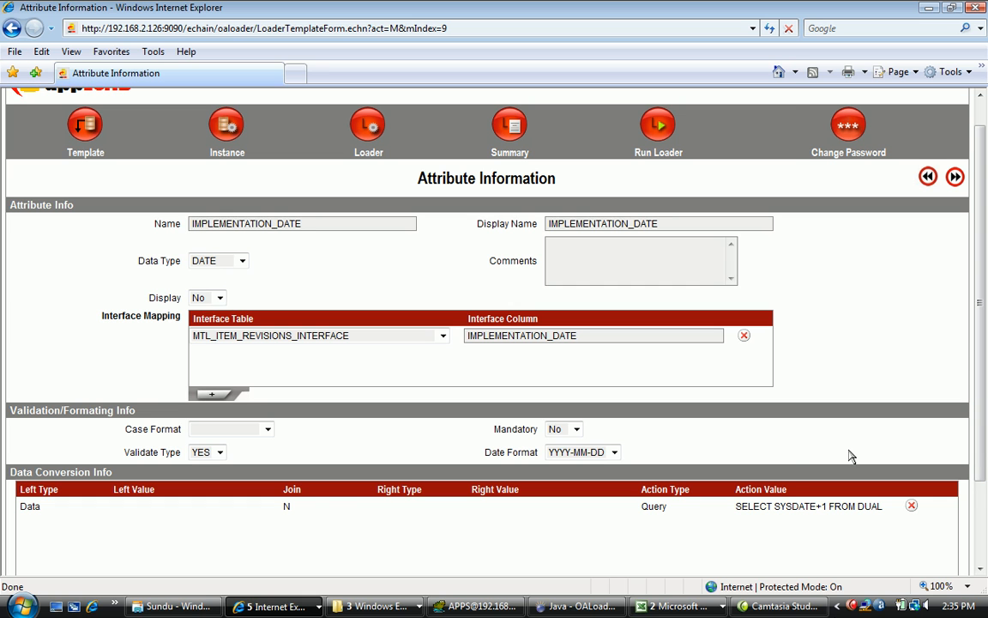
{"action": "left_click", "coordinate": [797, 501]}
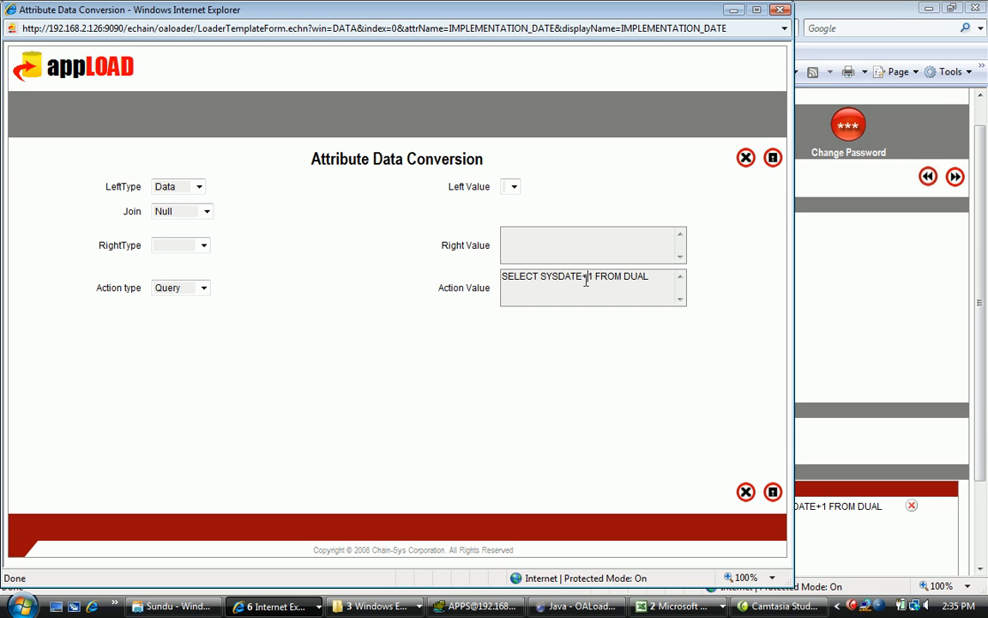
{"action": "double_click", "coordinate": [589, 277]}
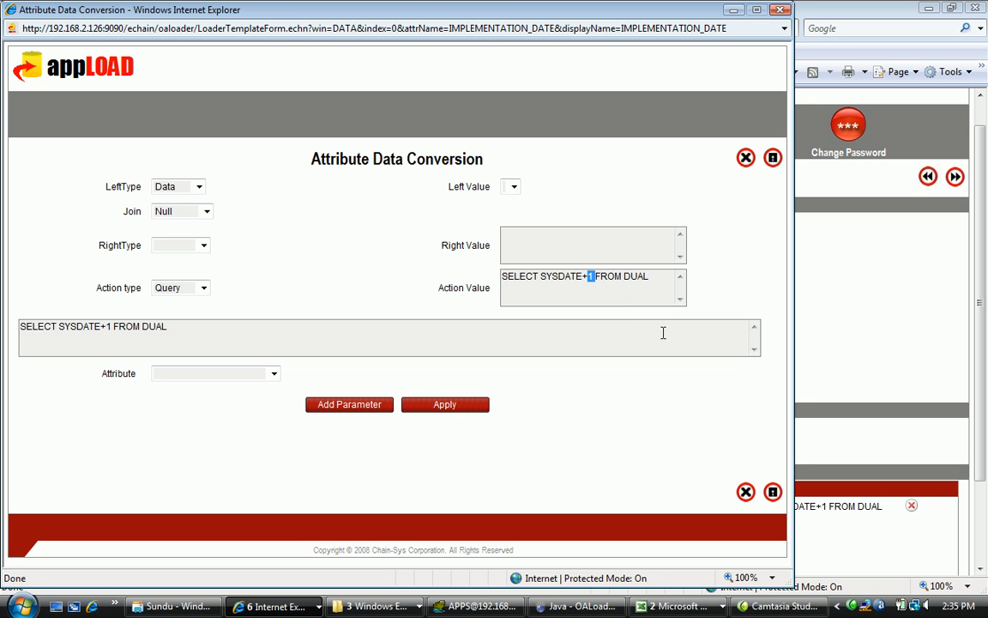
{"action": "left_click", "coordinate": [772, 159]}
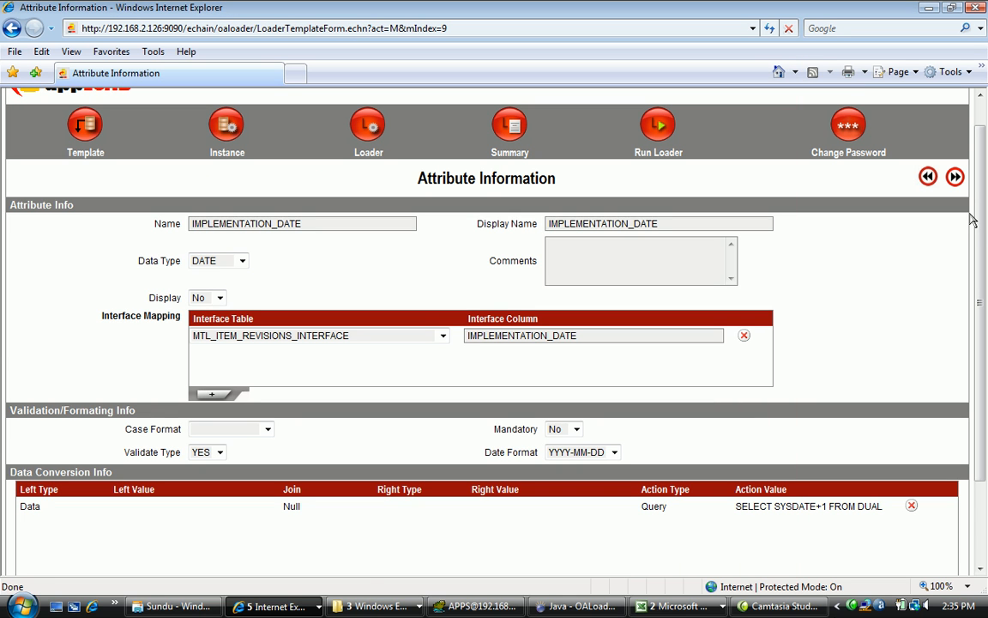
{"action": "left_click", "coordinate": [958, 181]}
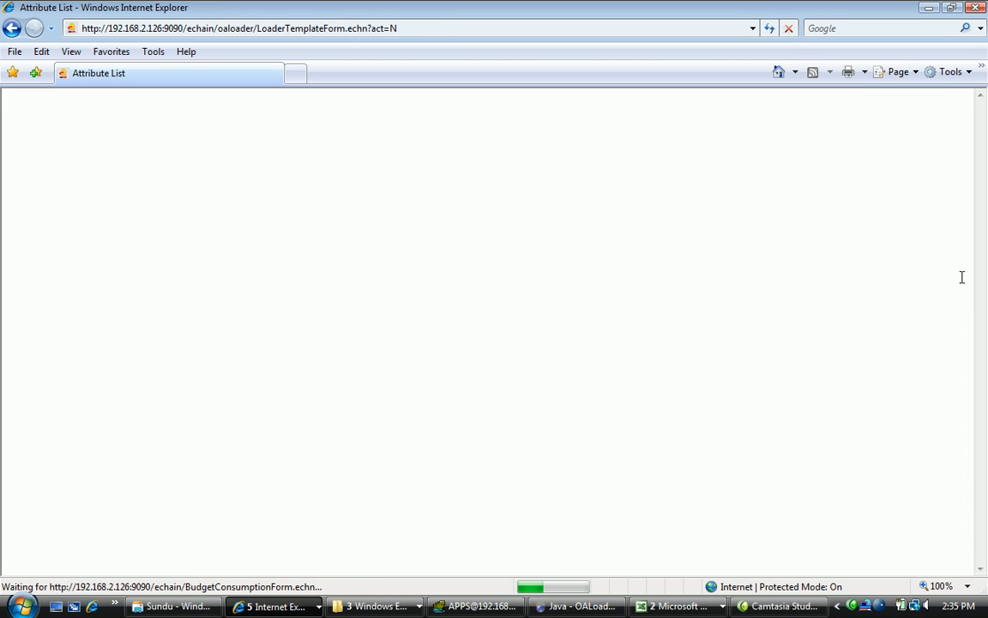
Proceed from the attribute list to the Excel templates, open the ItemWithRev mapping for ITEM_MASTER and continue to the prevalidations.
{"action": "left_click_drag", "start_coordinate": [941, 286], "coordinate": [941, 319]}
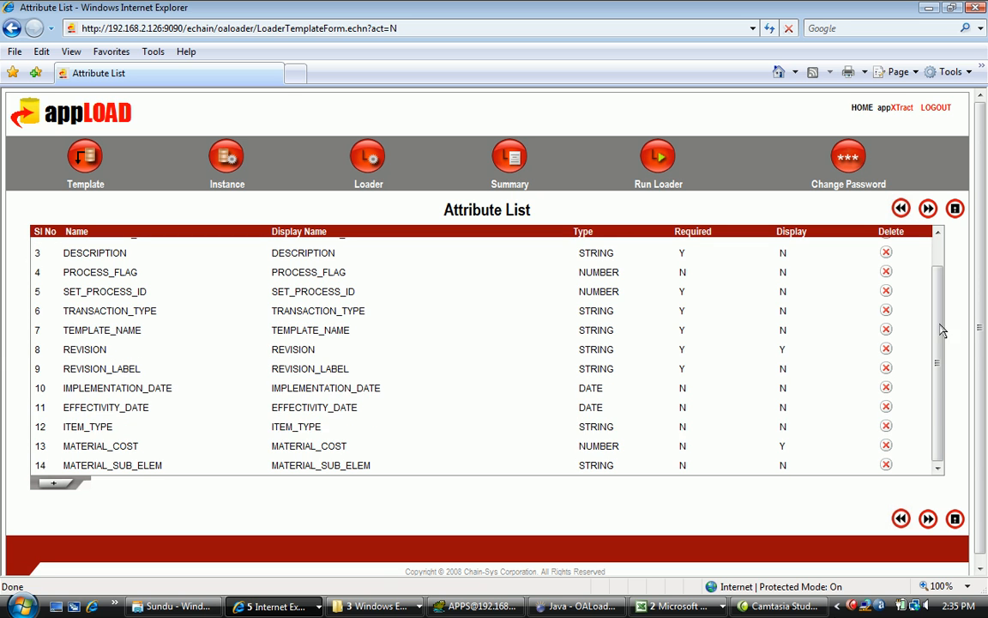
{"action": "scroll", "coordinate": [937, 411], "scroll_direction": "up", "scroll_amount": 2}
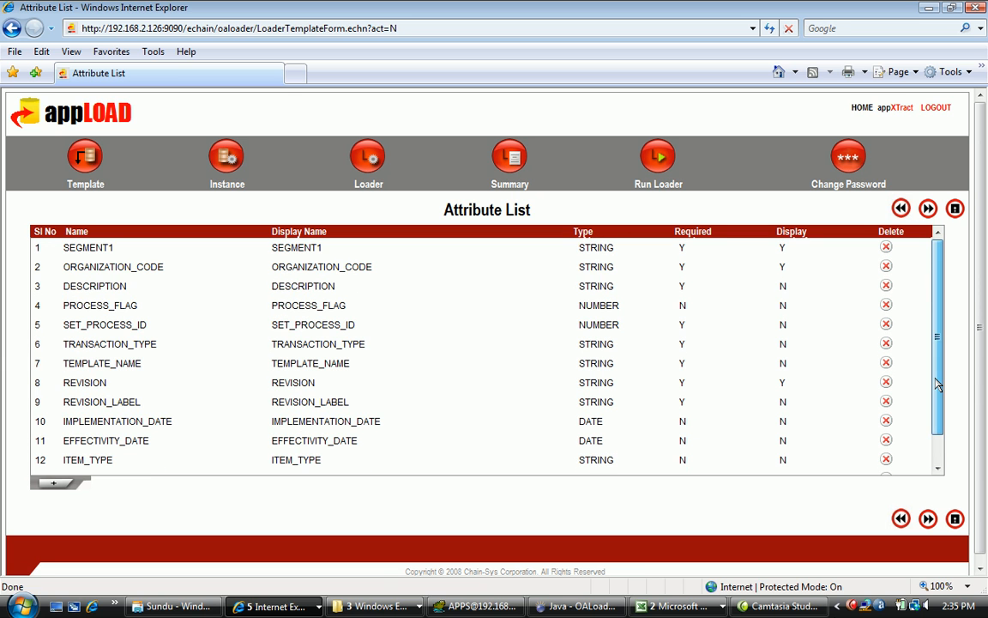
{"action": "left_click", "coordinate": [931, 210]}
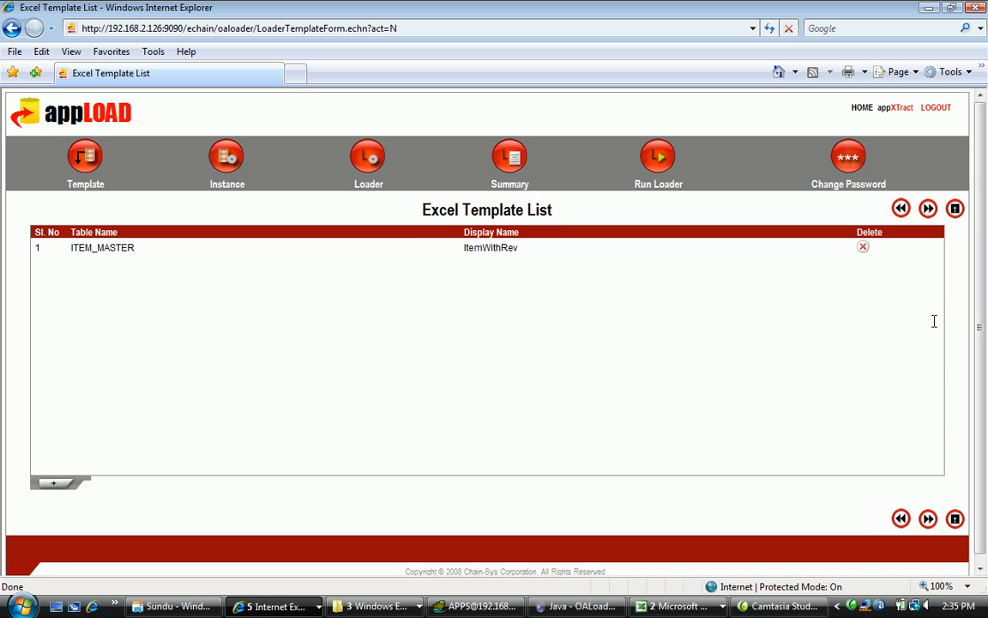
{"action": "left_click", "coordinate": [490, 247]}
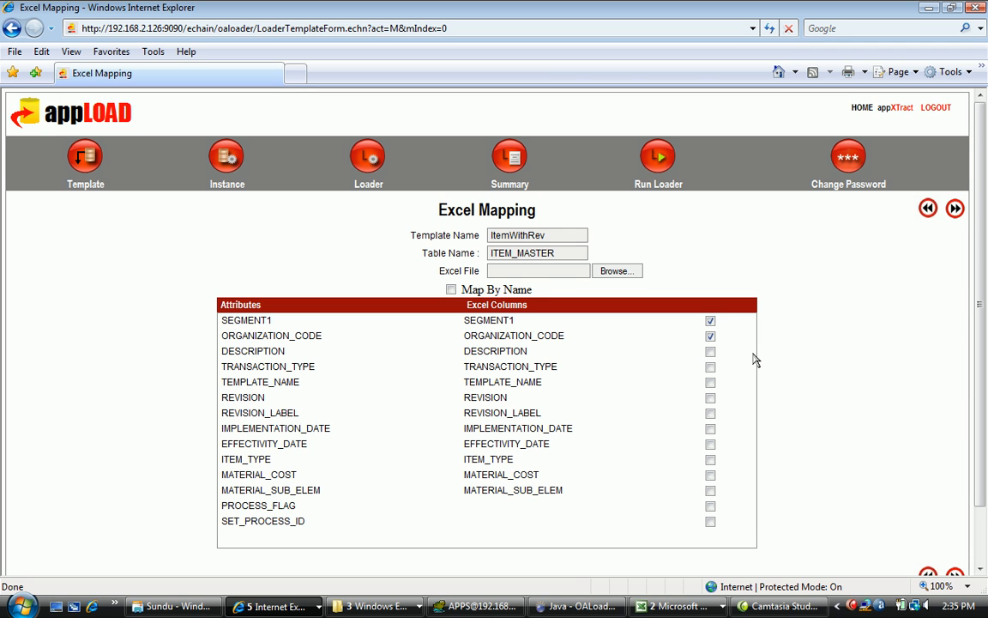
{"action": "left_click", "coordinate": [955, 209]}
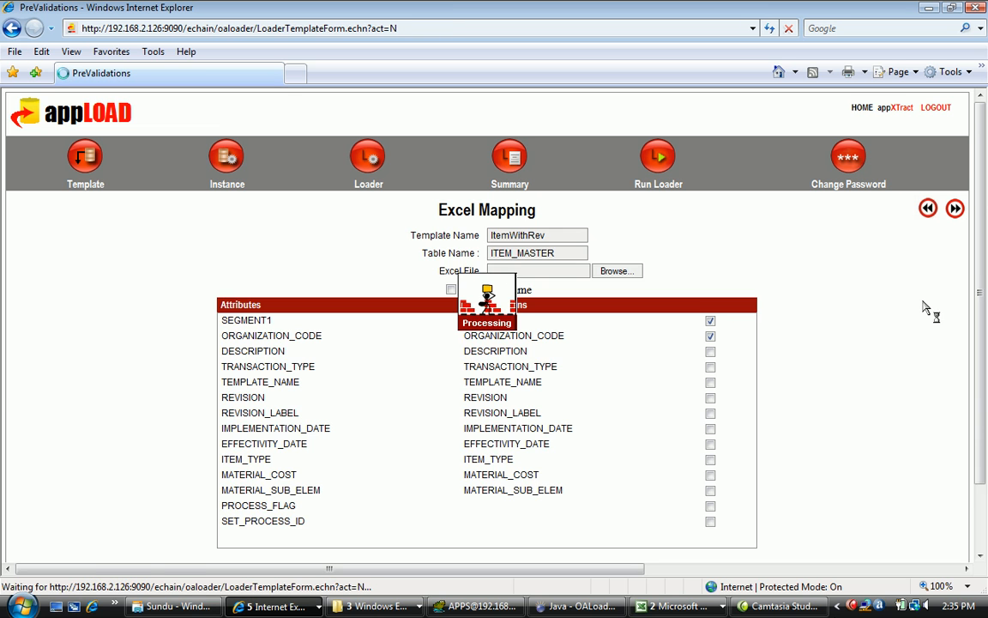
Open the duplicate item prevalidation, examine its full SEGMENT1 query and its success and error messages, and save the rule back to the list.
{"action": "left_click_drag", "start_coordinate": [985, 305], "coordinate": [985, 364]}
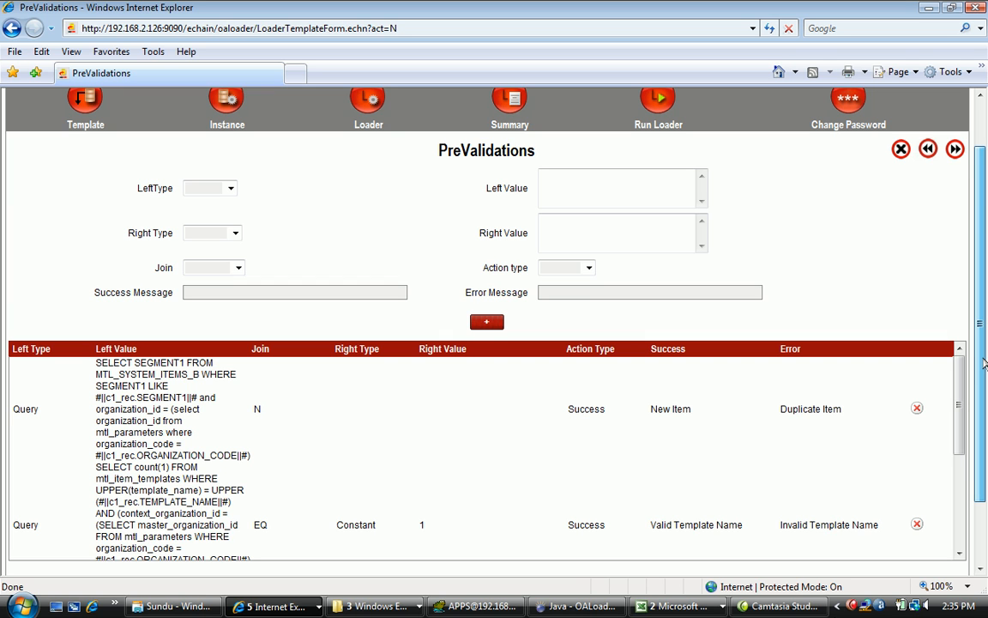
{"action": "left_click", "coordinate": [463, 388]}
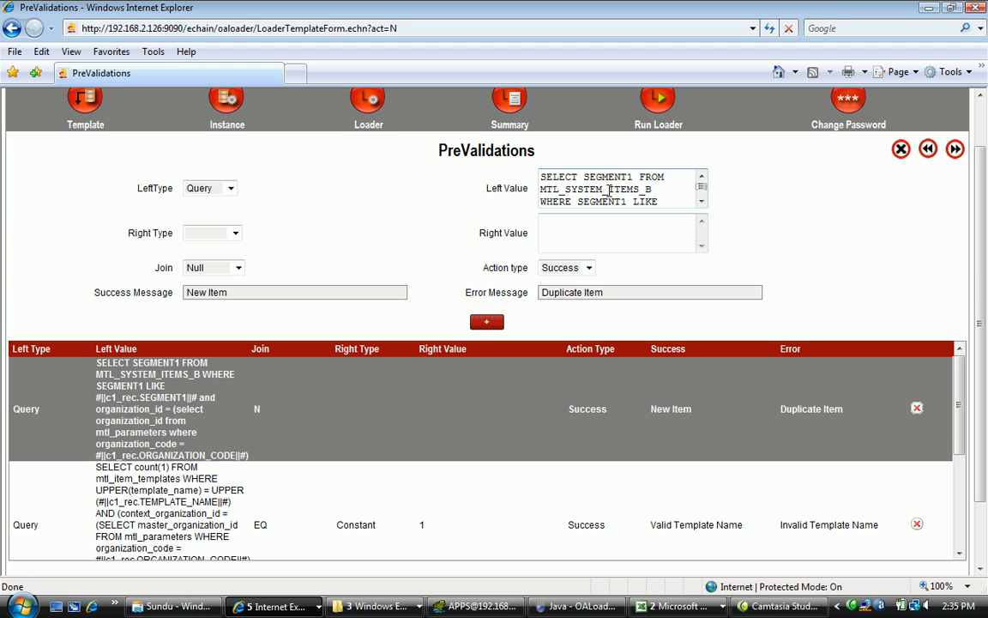
{"action": "double_click", "coordinate": [610, 190]}
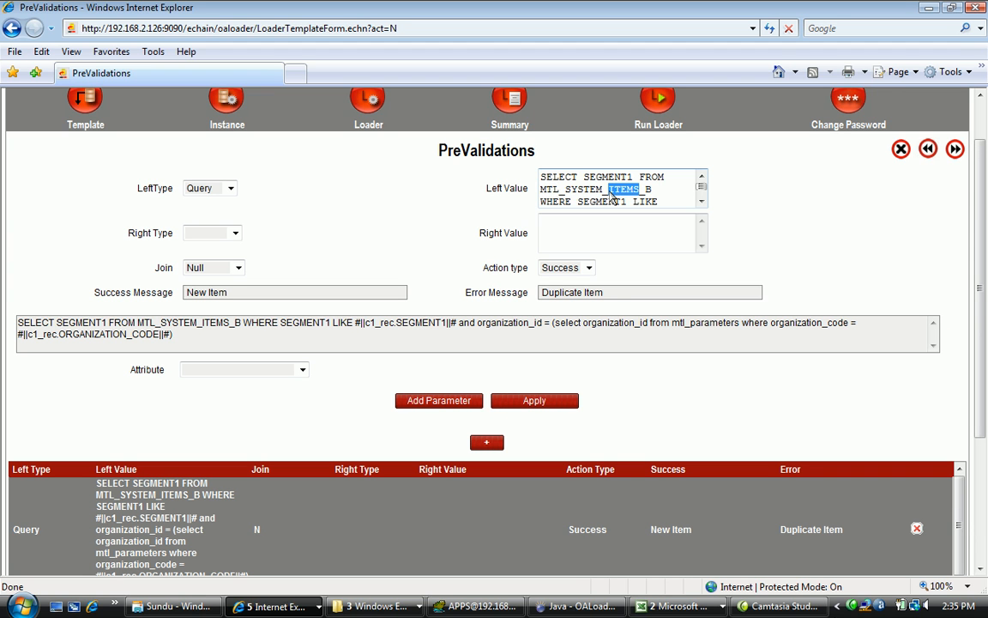
{"action": "left_click", "coordinate": [581, 322]}
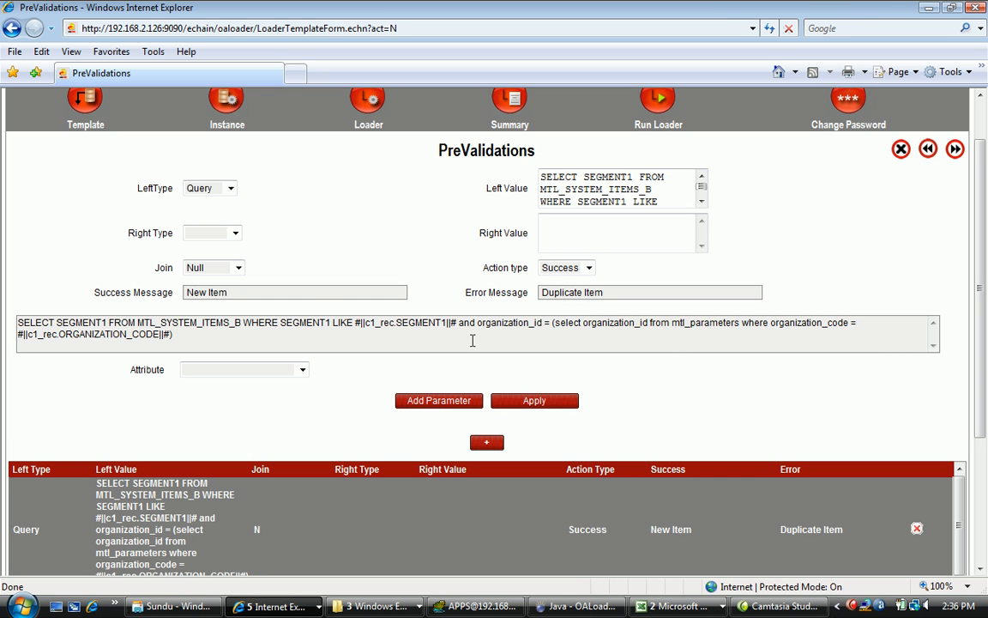
{"action": "left_click", "coordinate": [325, 289]}
{"action": "left_click", "coordinate": [614, 294]}
{"action": "left_click_drag", "start_coordinate": [982, 314], "coordinate": [980, 341]}
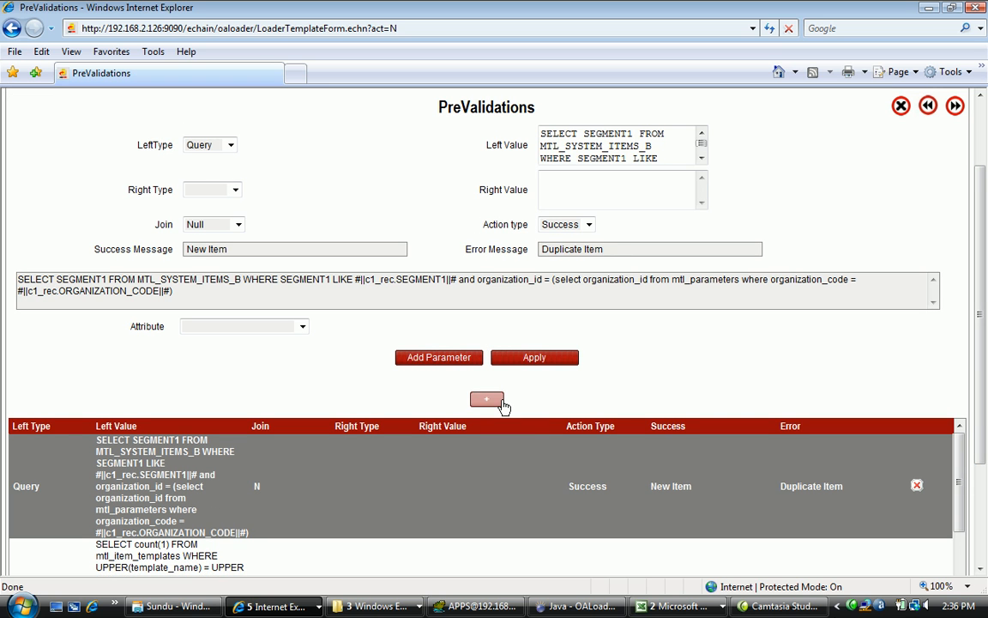
{"action": "left_click", "coordinate": [556, 356]}
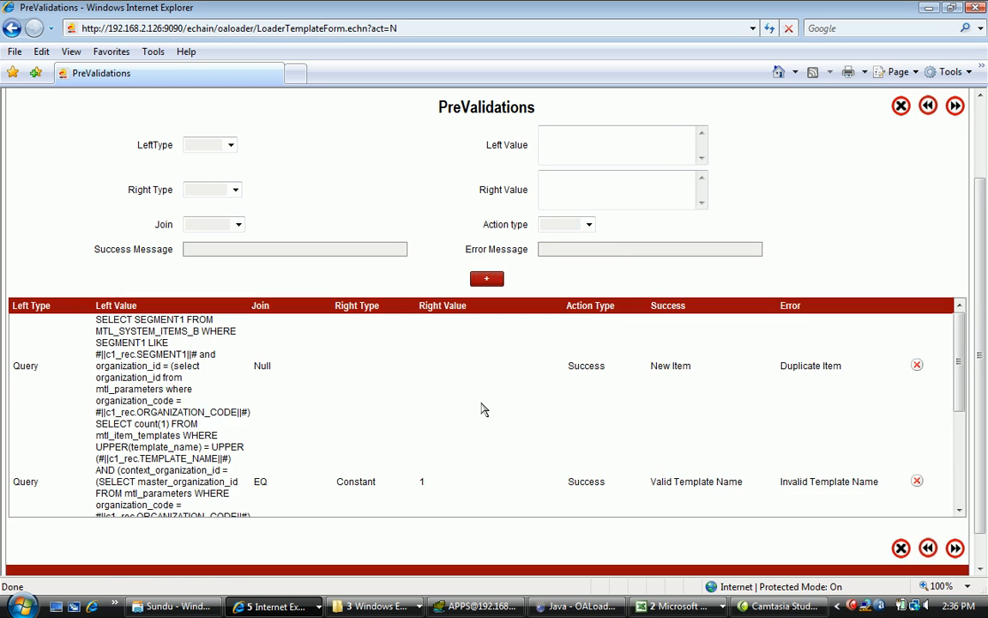
Open the template name prevalidation, check its query, constant and messages, and save the rule back to the list.
{"action": "left_click_drag", "start_coordinate": [982, 328], "coordinate": [960, 355]}
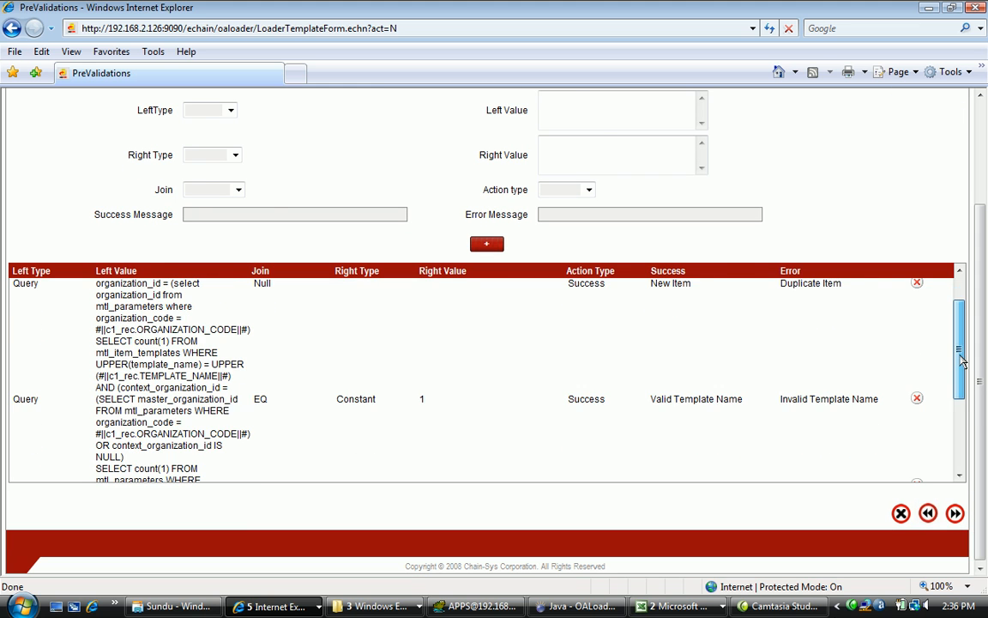
{"action": "left_click", "coordinate": [289, 426]}
{"action": "left_click_drag", "start_coordinate": [983, 314], "coordinate": [983, 280]}
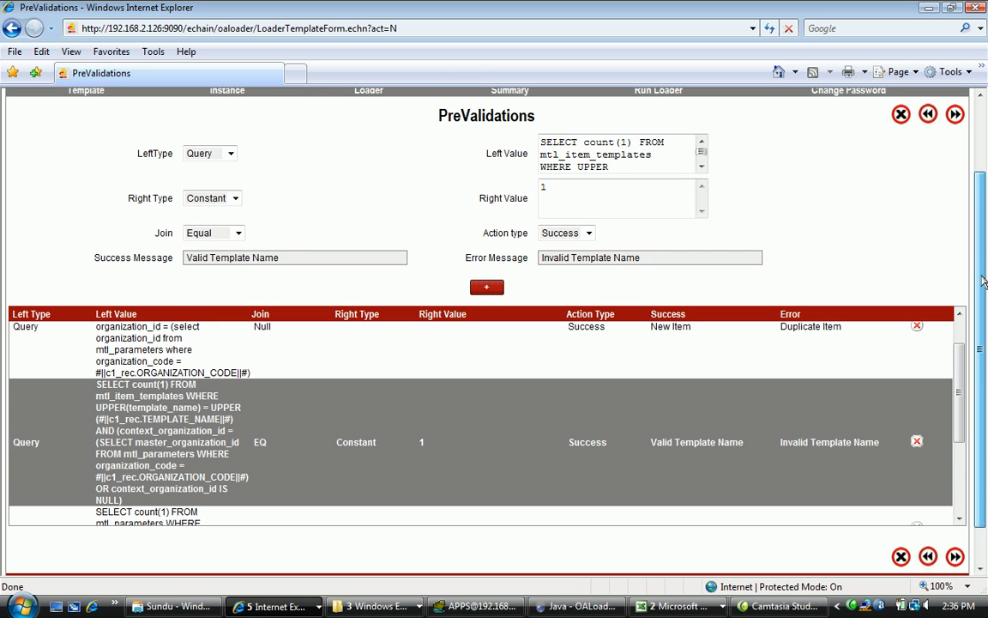
{"action": "left_click_drag", "start_coordinate": [983, 280], "coordinate": [983, 301]}
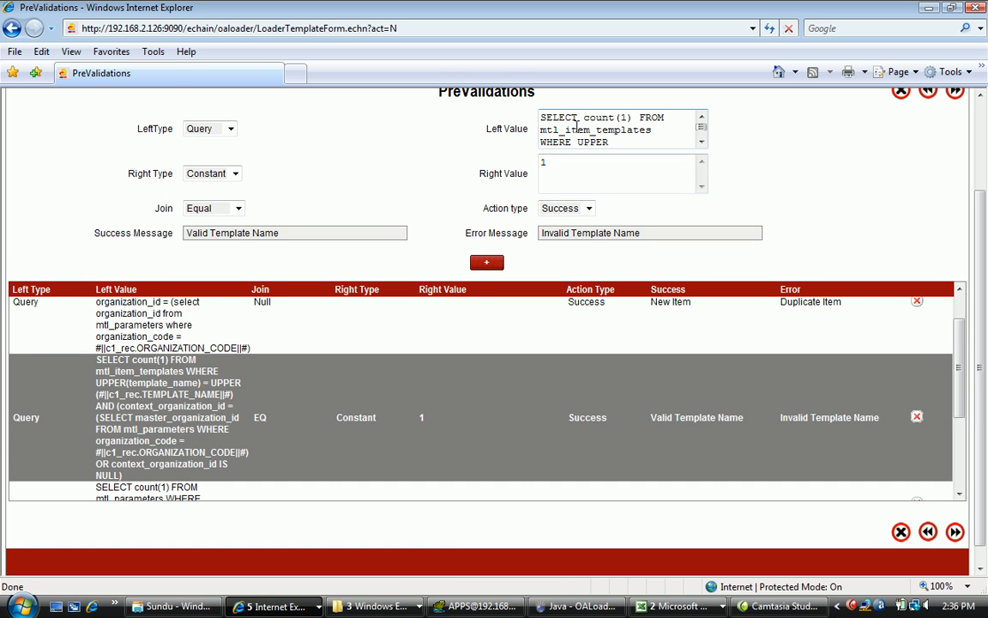
{"action": "left_click", "coordinate": [481, 264]}
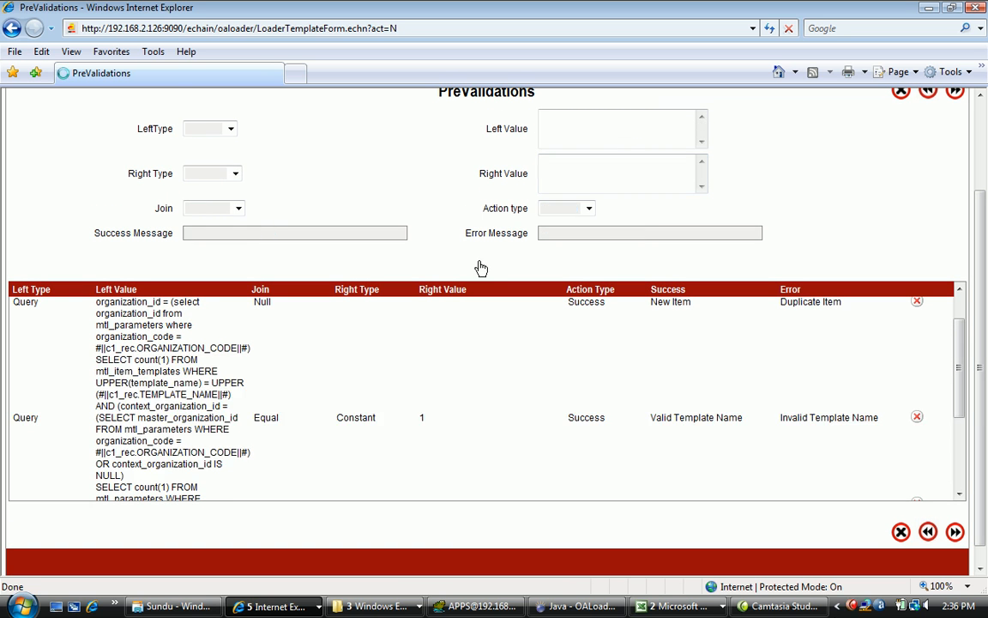
Examine the prevalidations for a valid organization code and for SEGMENT1 and ORGANIZATION_CODE not being null.
{"action": "scroll", "coordinate": [551, 422], "scroll_direction": "down", "scroll_amount": 3}
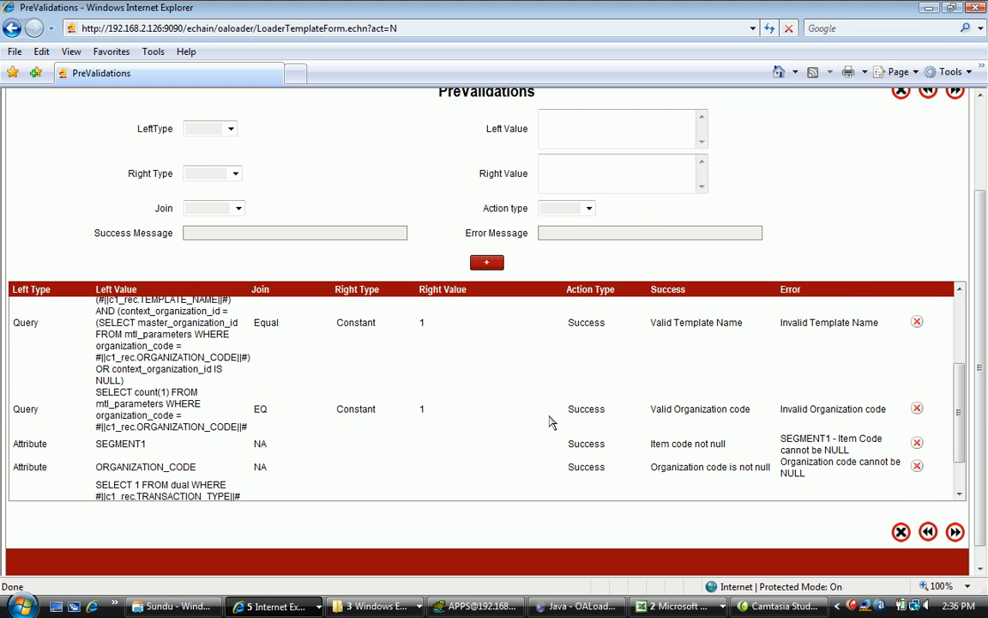
{"action": "left_click", "coordinate": [551, 420]}
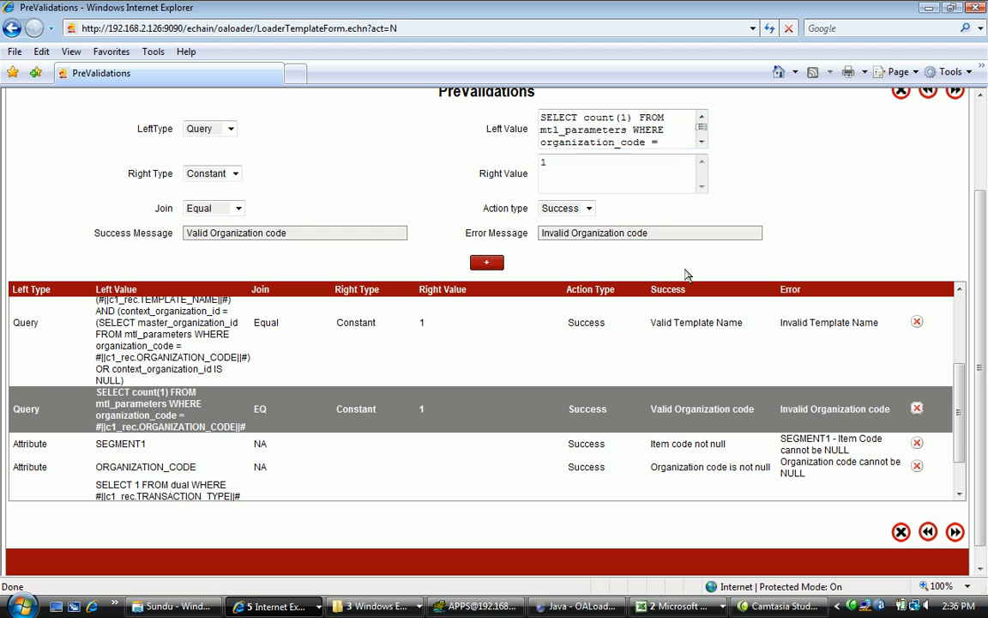
{"action": "left_click", "coordinate": [813, 452]}
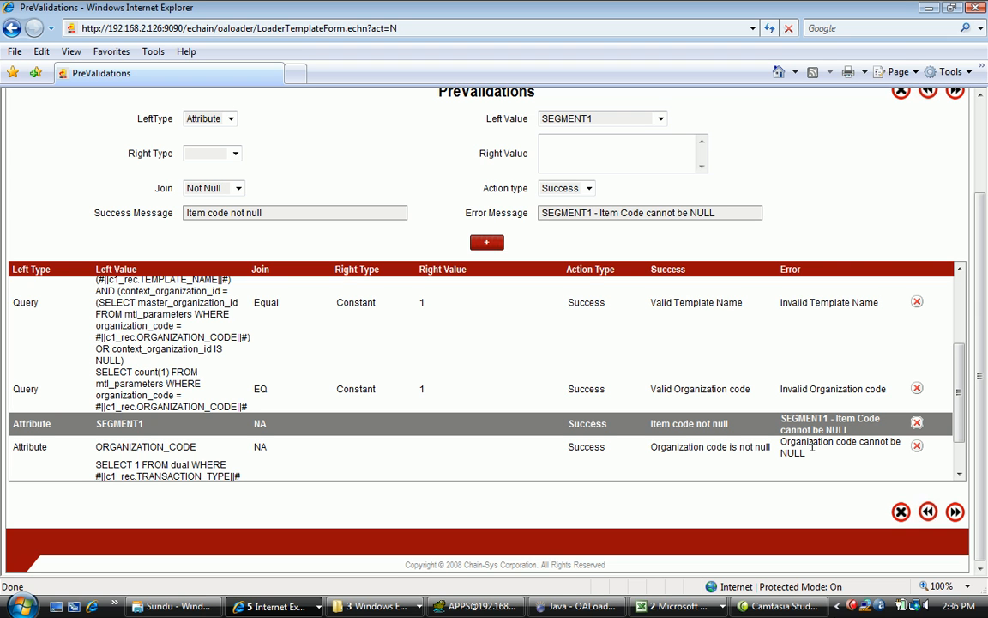
{"action": "left_click", "coordinate": [781, 446]}
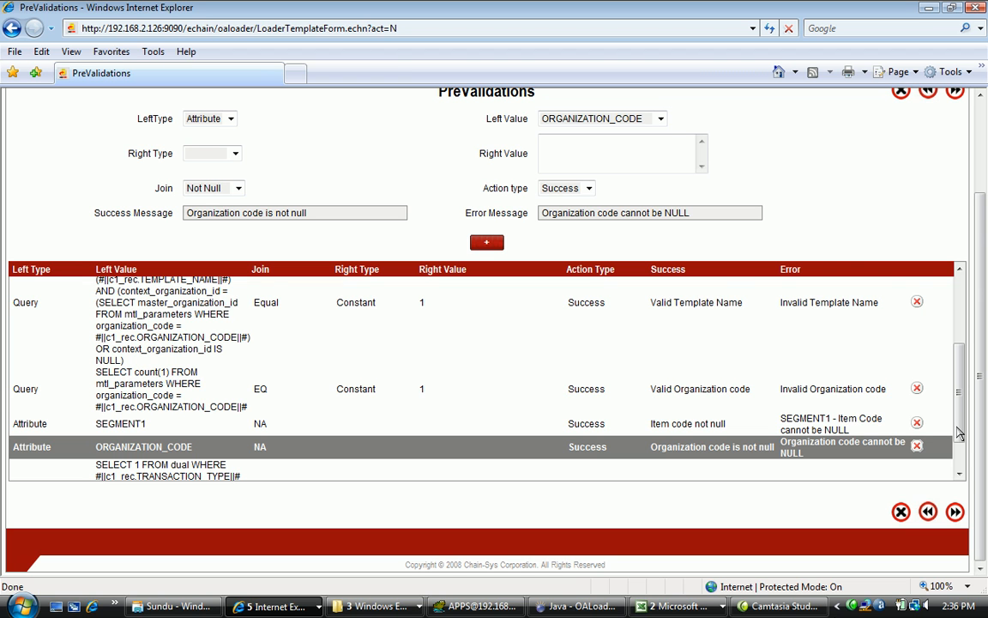
Open the transaction type prevalidation, check its full query and save the rule back to the list.
{"action": "scroll", "coordinate": [958, 433], "scroll_direction": "down", "scroll_amount": 3}
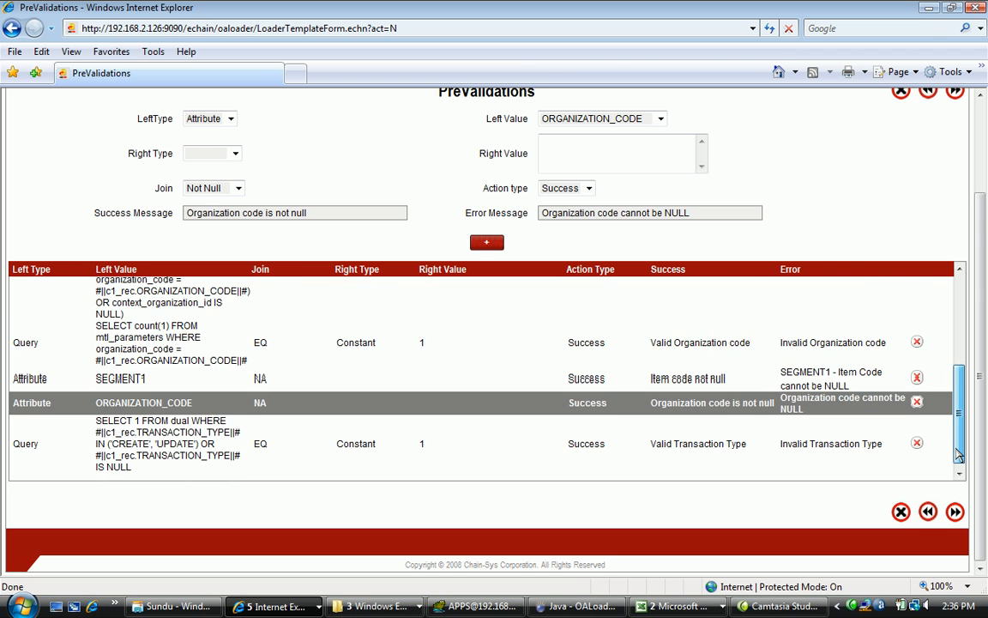
{"action": "left_click", "coordinate": [833, 441]}
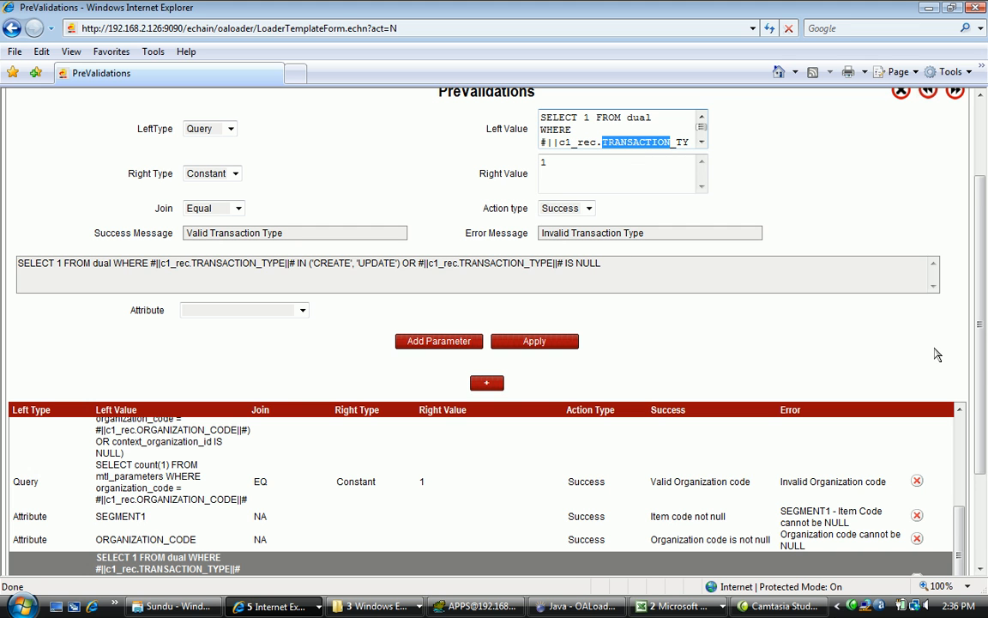
{"action": "left_click", "coordinate": [491, 383]}
Proceed past the prevalidations, Excel template list and initialization to the cursor list, and open the ITEM_MASTER cursor's details.
{"action": "left_click_drag", "start_coordinate": [980, 324], "coordinate": [981, 241]}
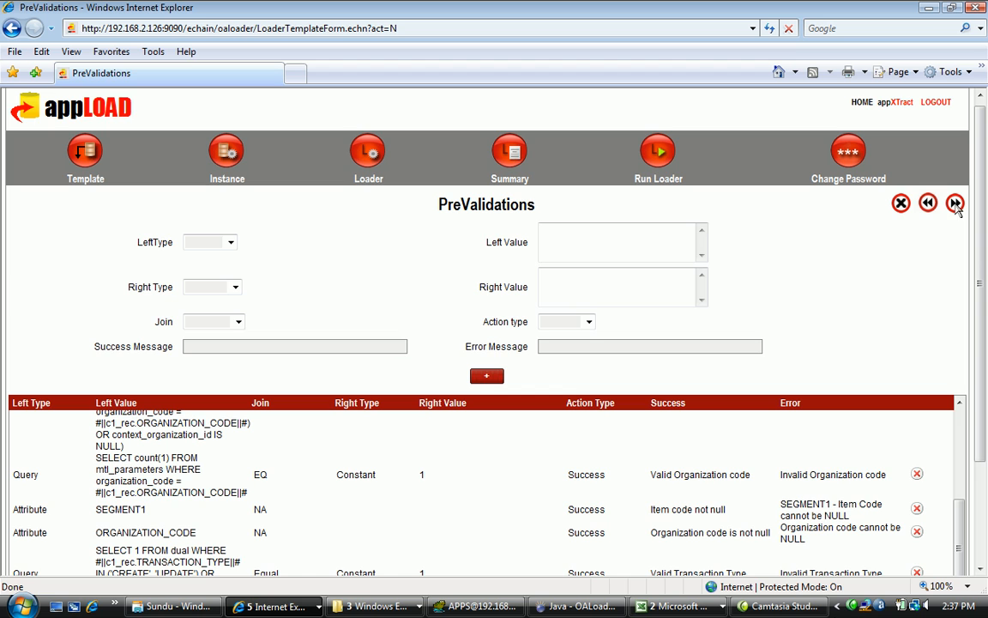
{"action": "left_click", "coordinate": [956, 206]}
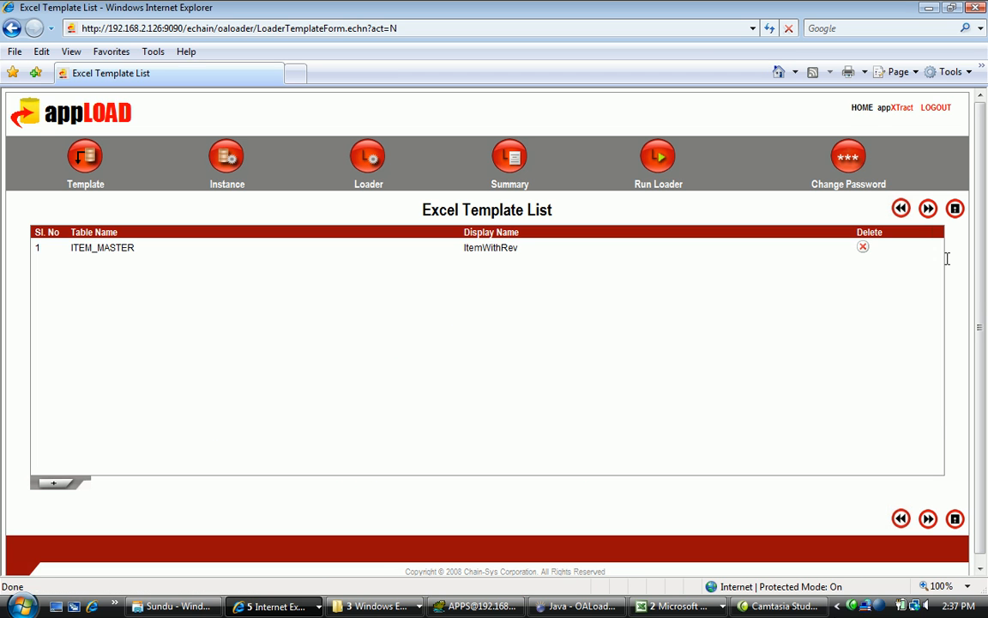
{"action": "left_click", "coordinate": [928, 210]}
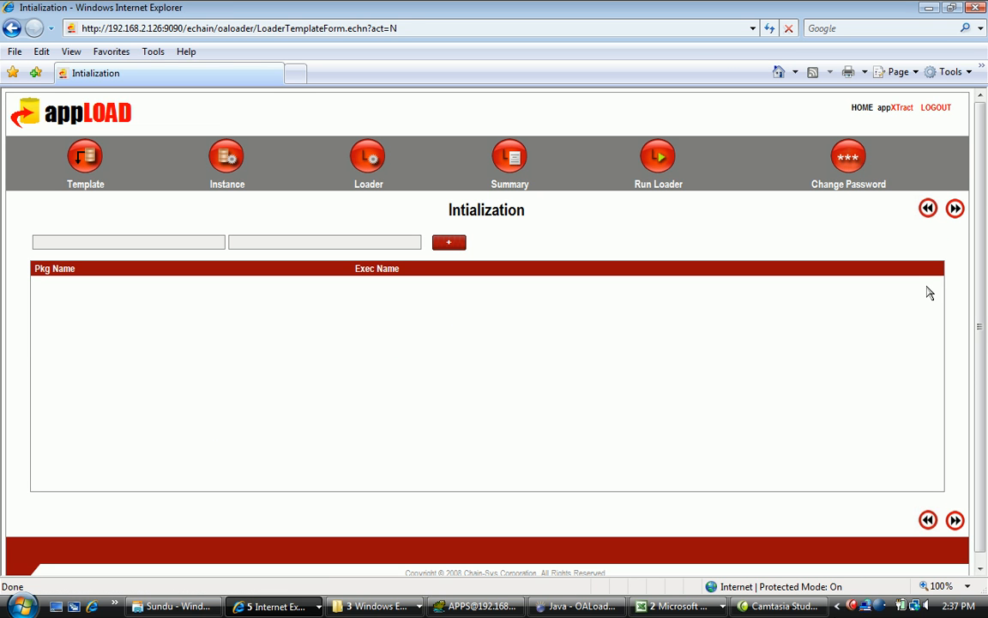
{"action": "left_click", "coordinate": [955, 209]}
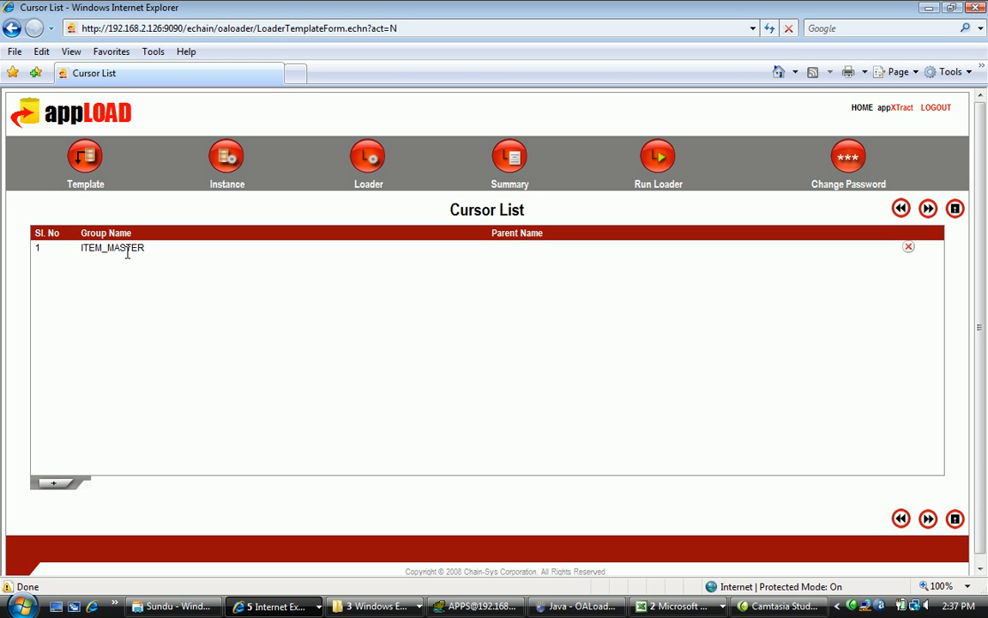
{"action": "left_click", "coordinate": [123, 247]}
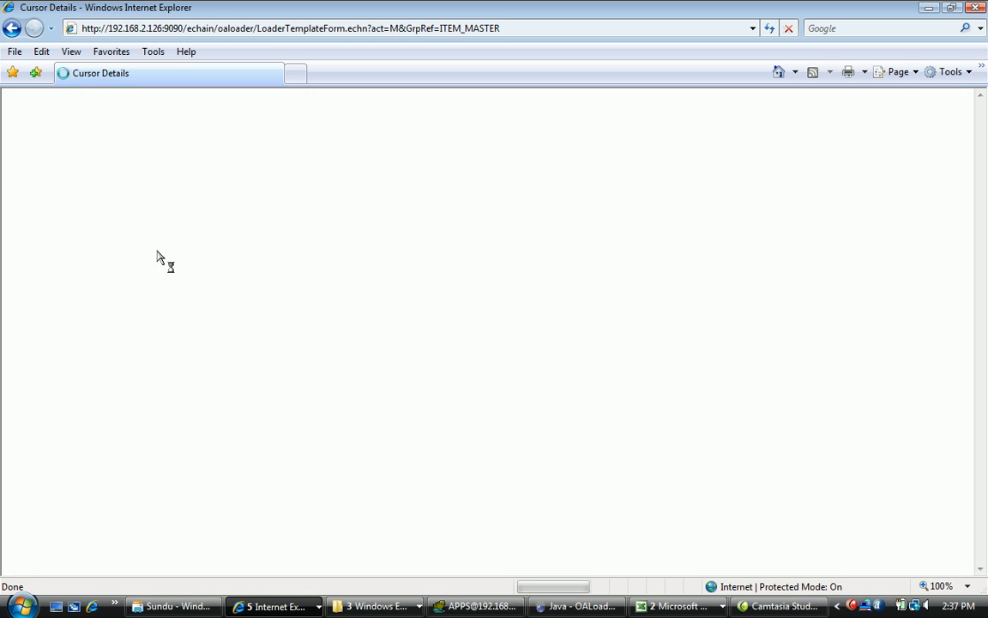